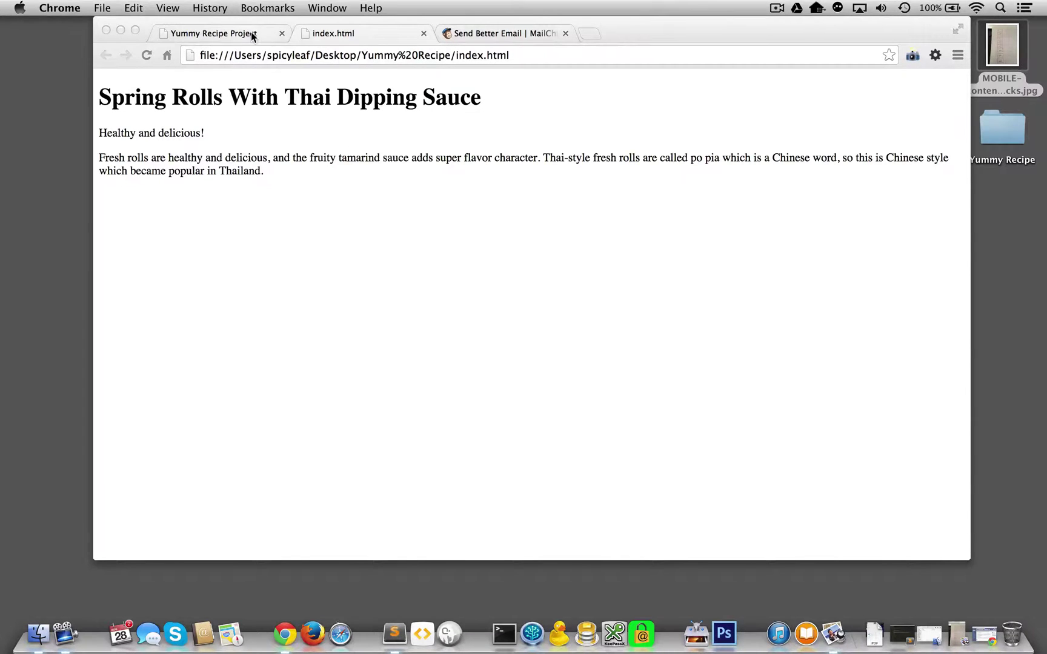
Switch to the Yummy Recipe Project page and test its Name and Email Address fields.
left_click(250, 32)
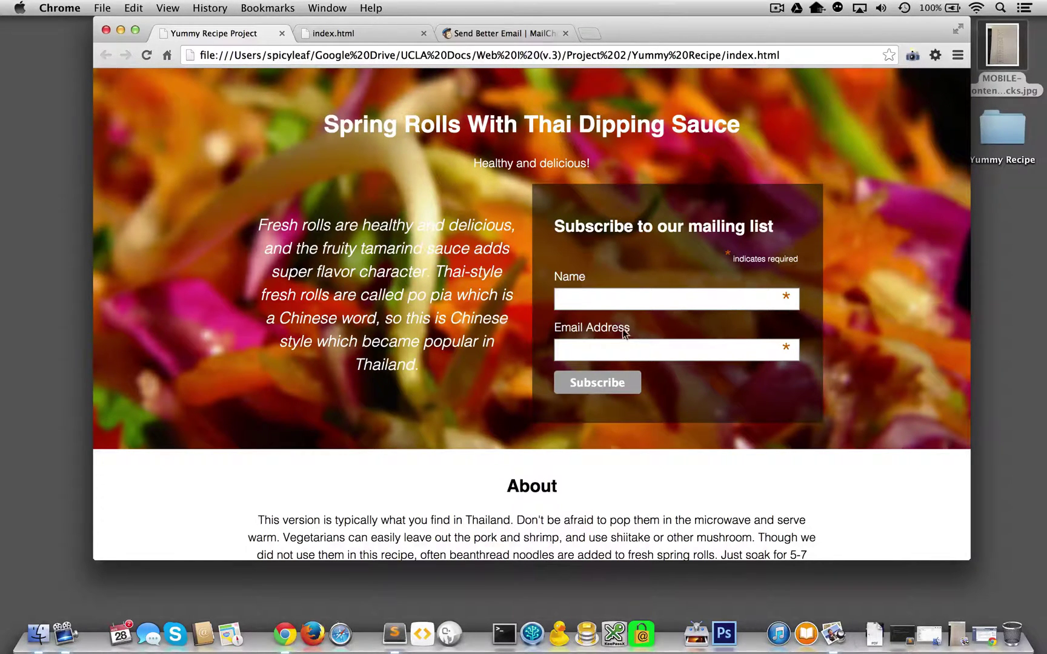
left_click(599, 289)
left_click(617, 355)
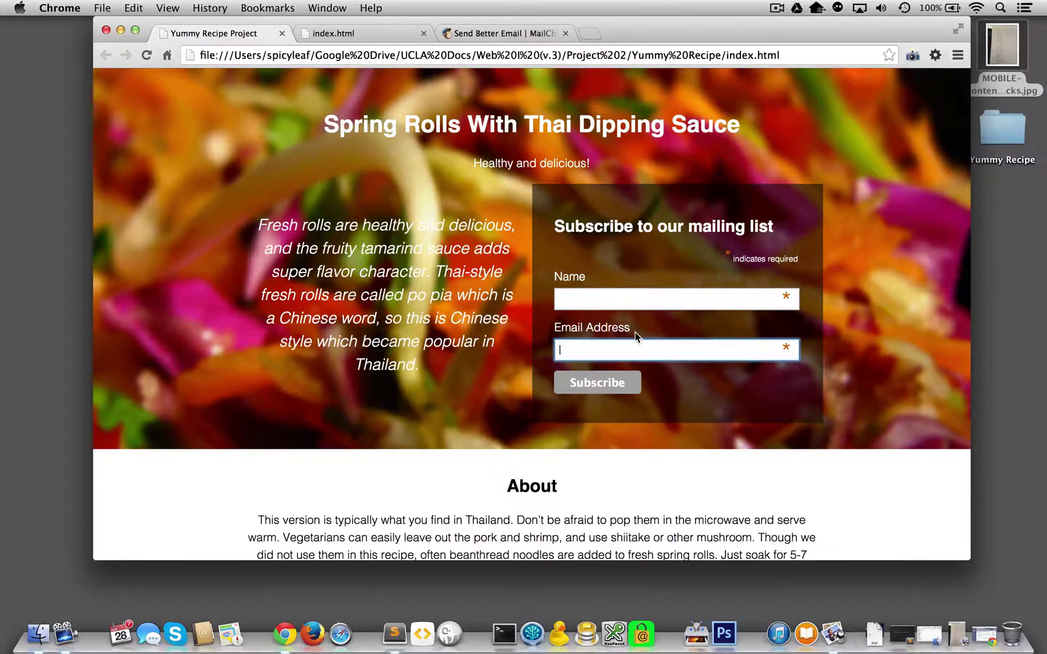
left_click(653, 299)
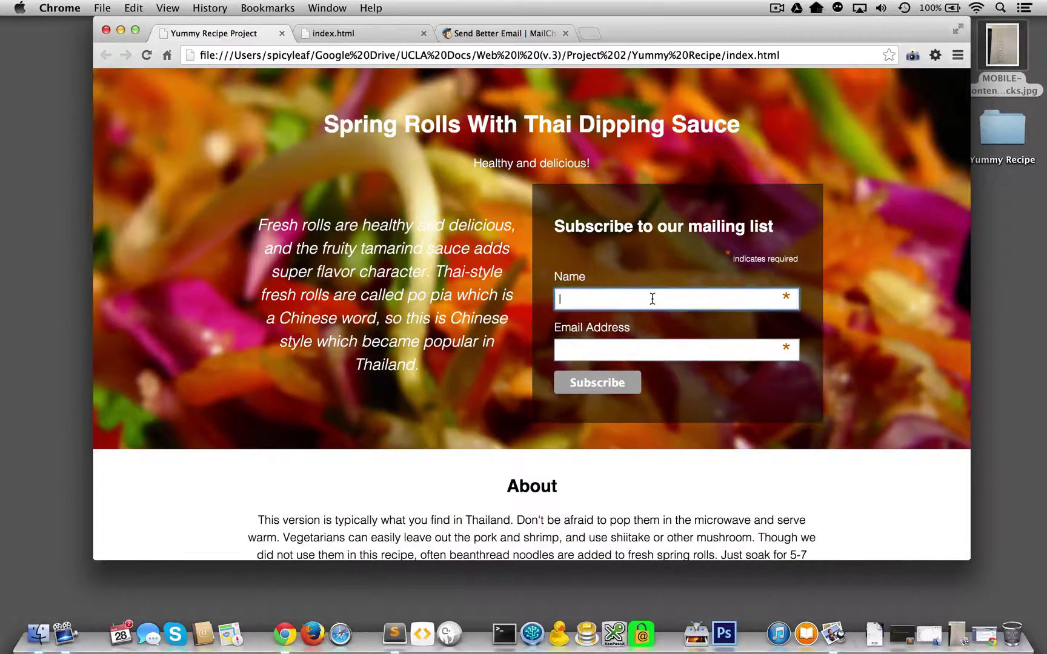
left_click(632, 343)
left_click(612, 292)
left_click(605, 350)
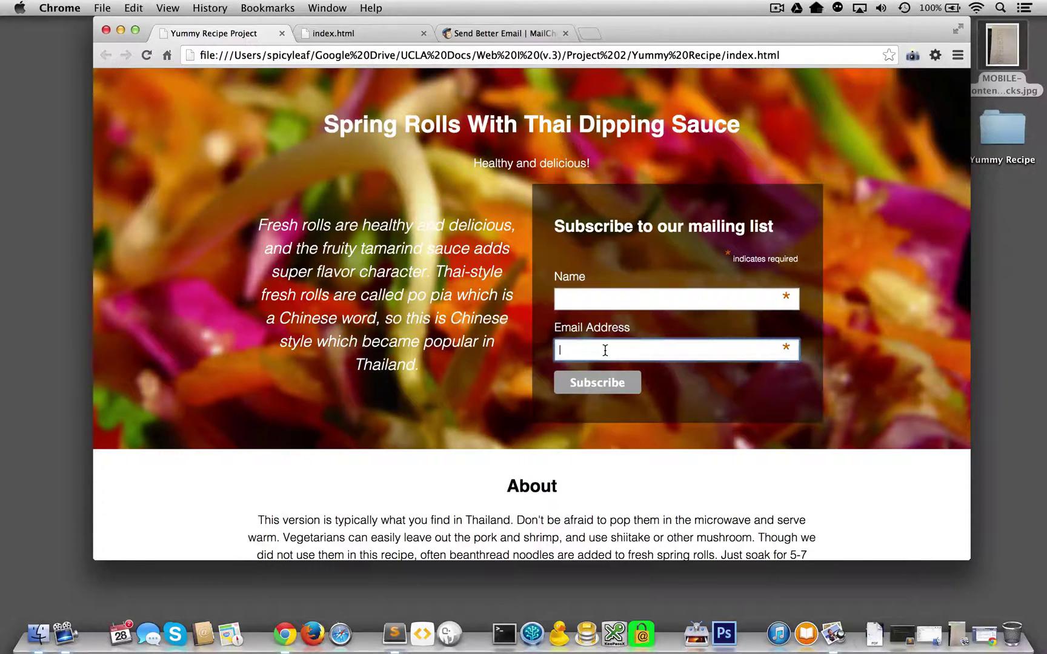
left_click(610, 294)
left_click(610, 340)
Select the Email Address label text, then put focus back in the email field.
double_click(594, 329)
triple_click(594, 329)
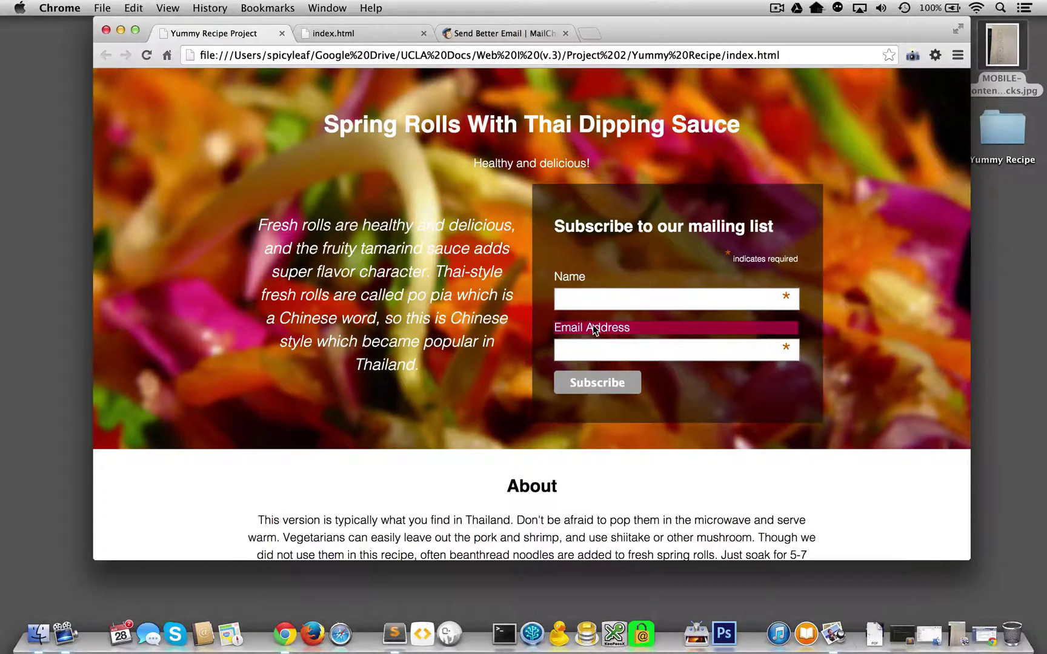
left_click(591, 358)
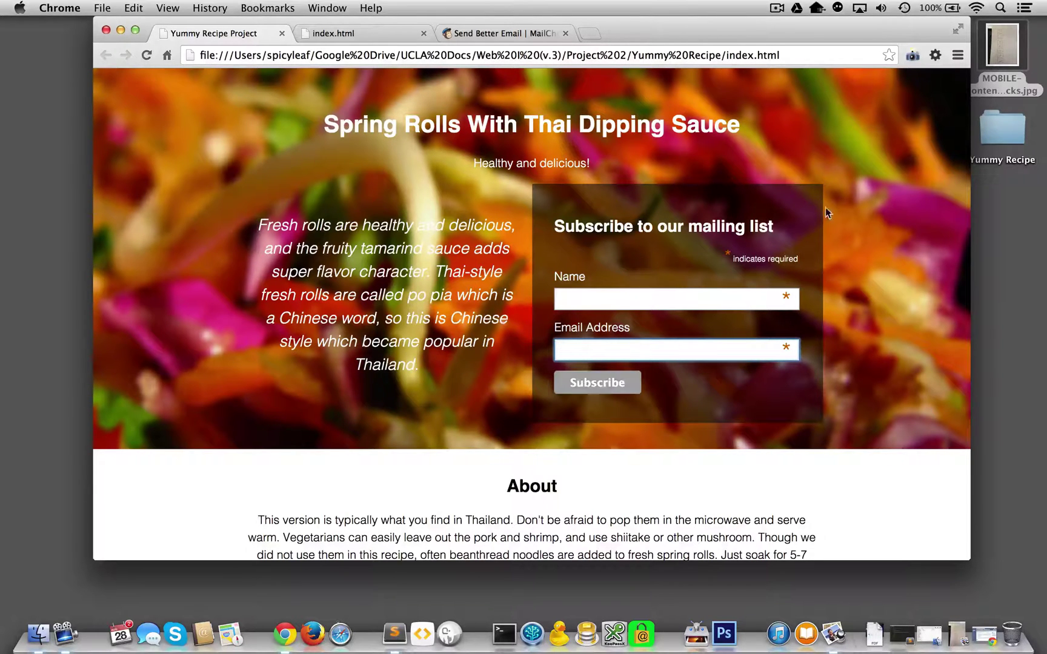
Try the Name and Email Address fields again and scroll the recipe page.
left_click(624, 295)
left_click(599, 351)
scroll(586, 238, "down", 5)
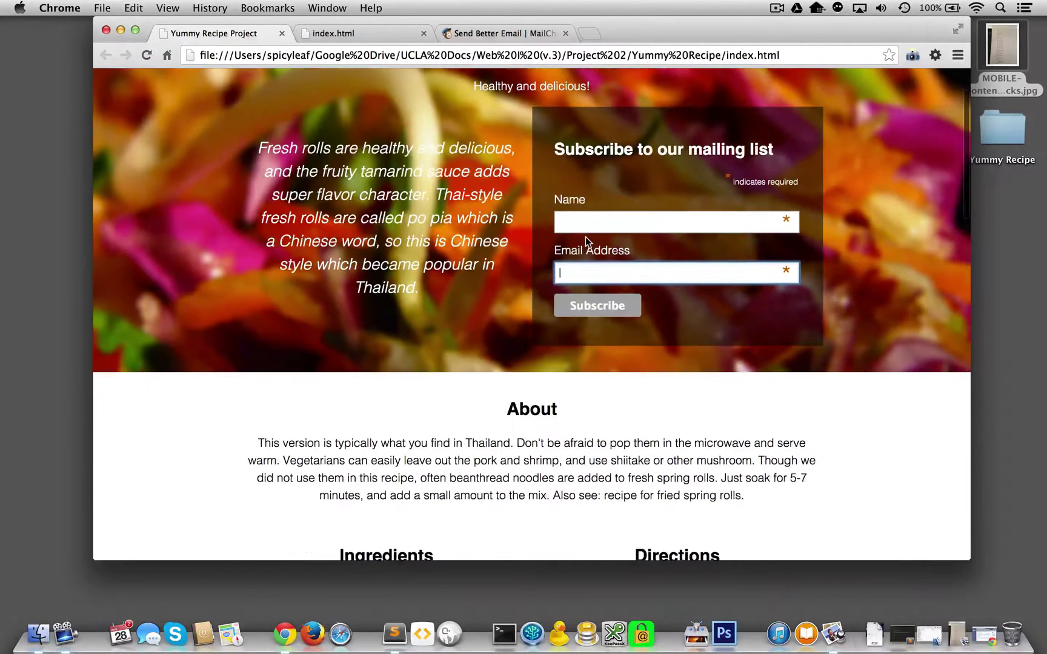
scroll(586, 238, "up", 4)
scroll(585, 238, "down", 1)
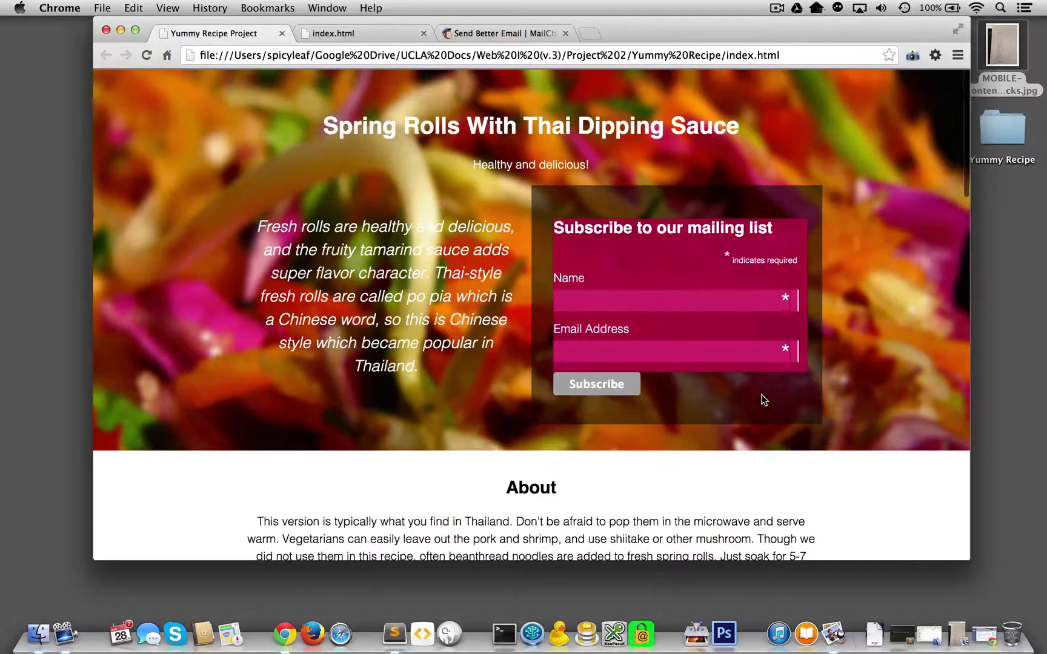
Select the Spring Rolls With Thai Dipping Sauce title, subtitle and intro text.
left_click_drag(381, 107, 466, 369)
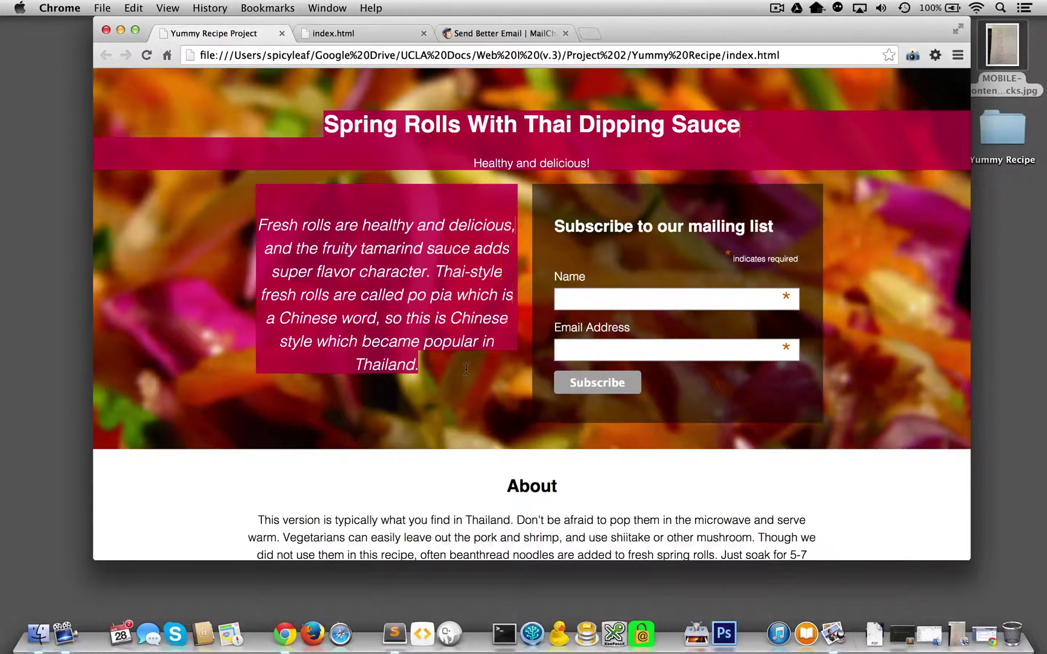
double_click(420, 169)
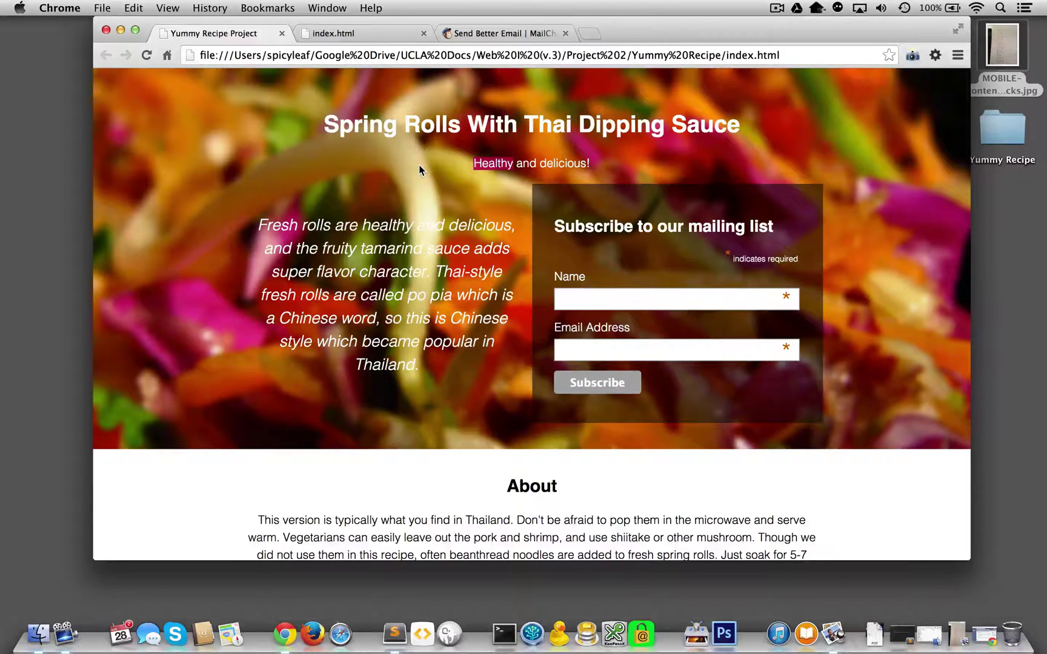
left_click(541, 148)
triple_click(564, 130)
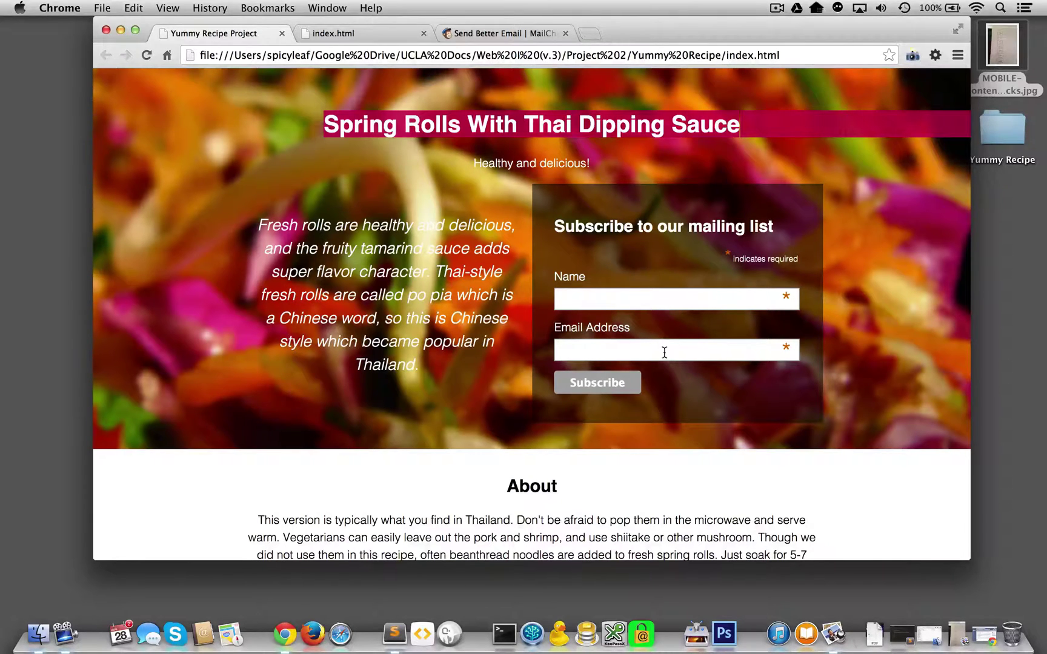
left_click(493, 33)
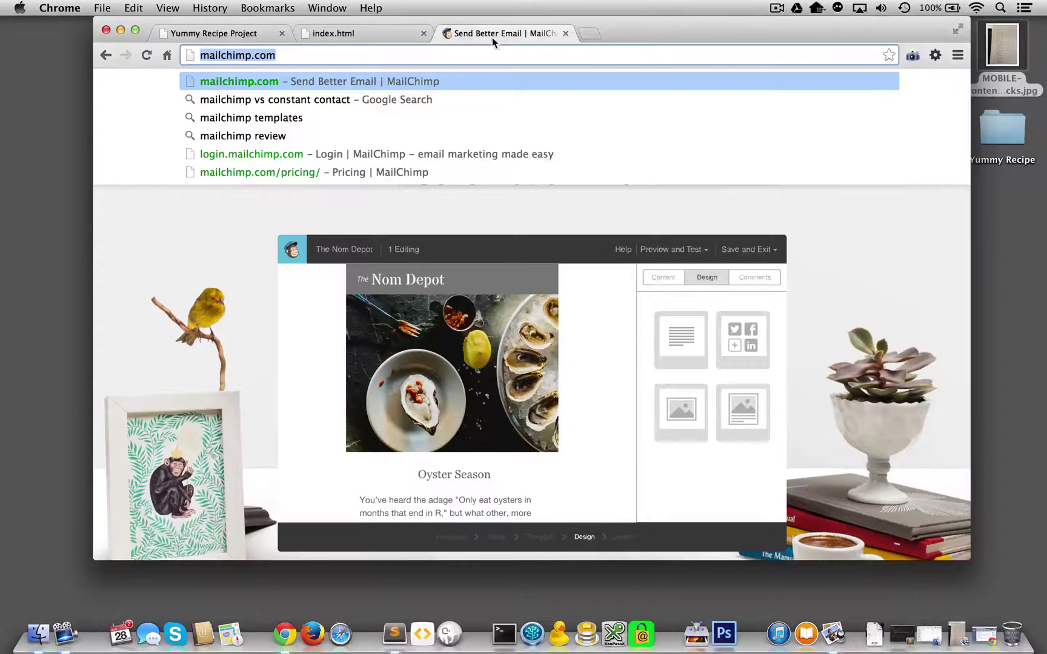
left_click(442, 199)
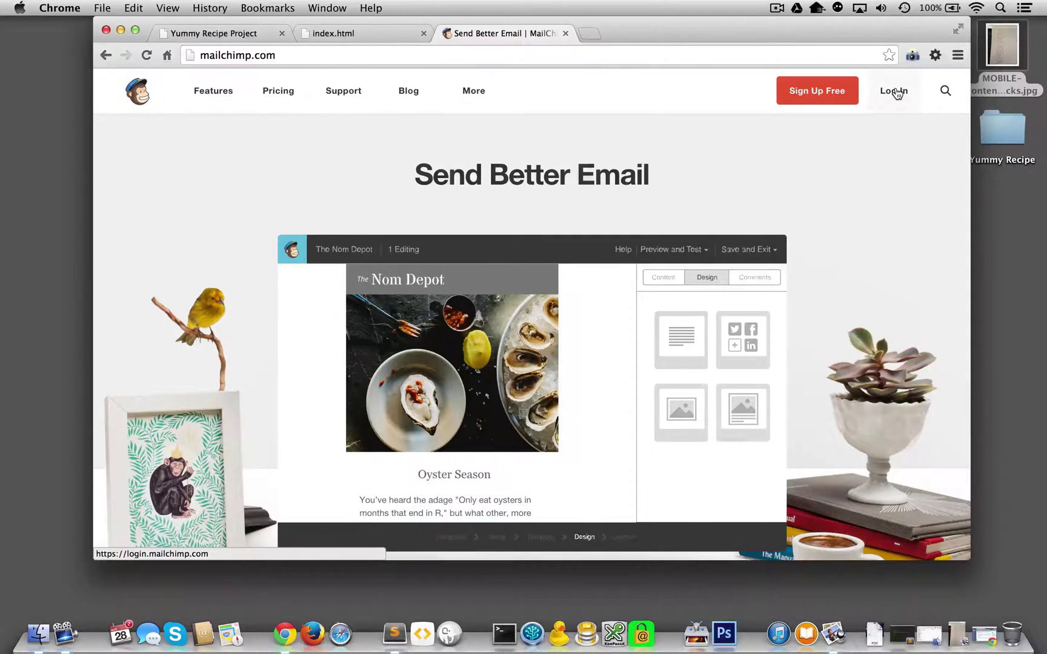
left_click(842, 93)
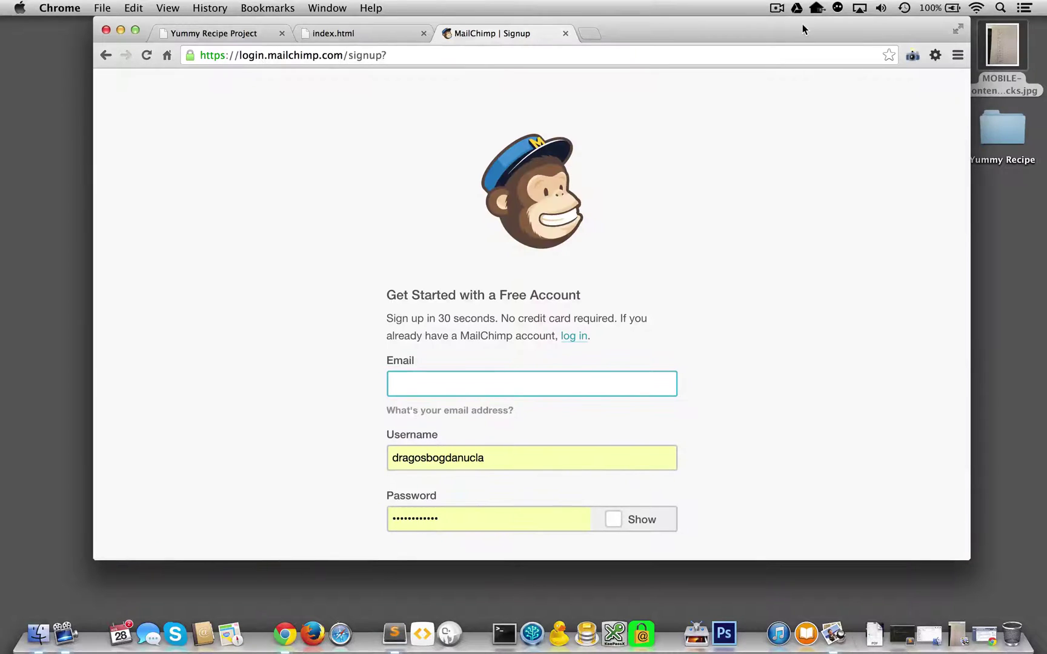
left_click_drag(802, 23, 766, 5)
scroll(661, 280, "down", 3)
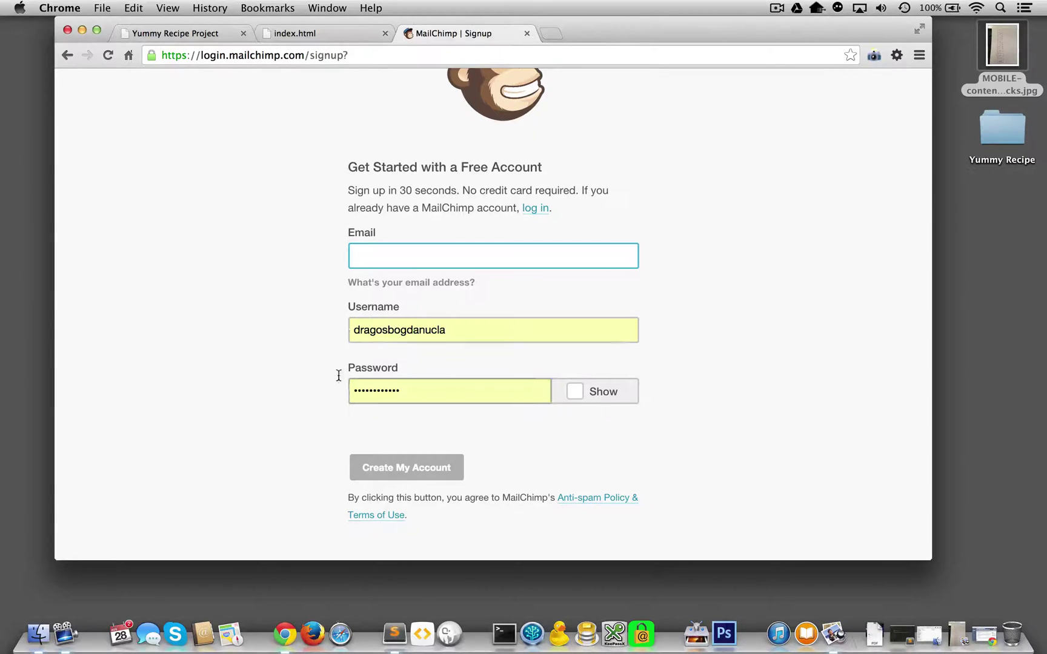
scroll(342, 363, "up", 5)
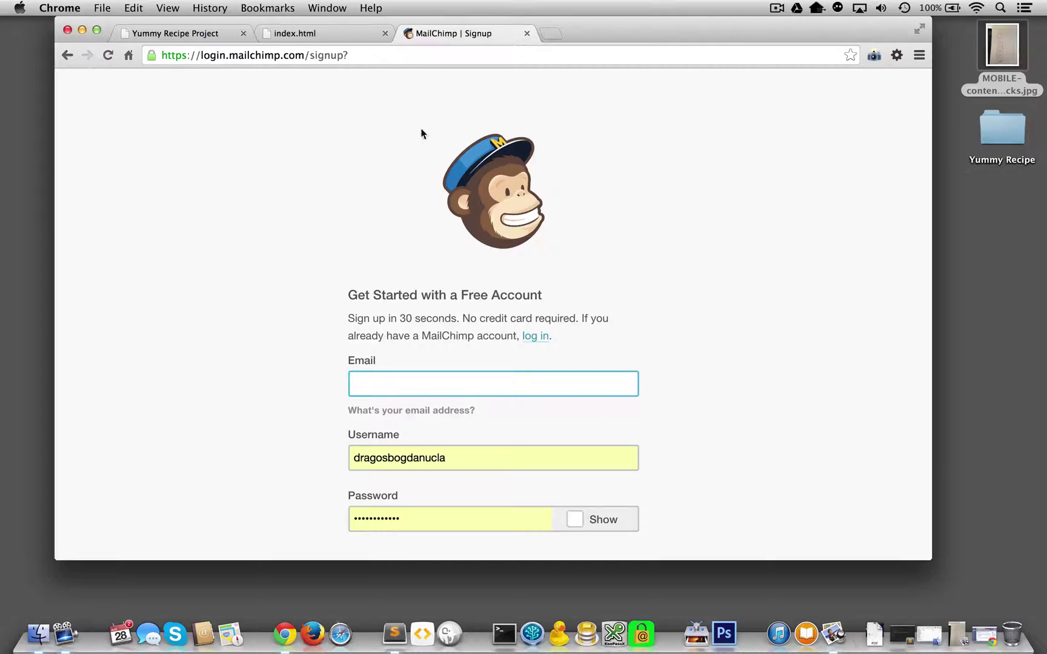
Log in to MailChimp with the account username and let the browser save the password.
left_click(67, 55)
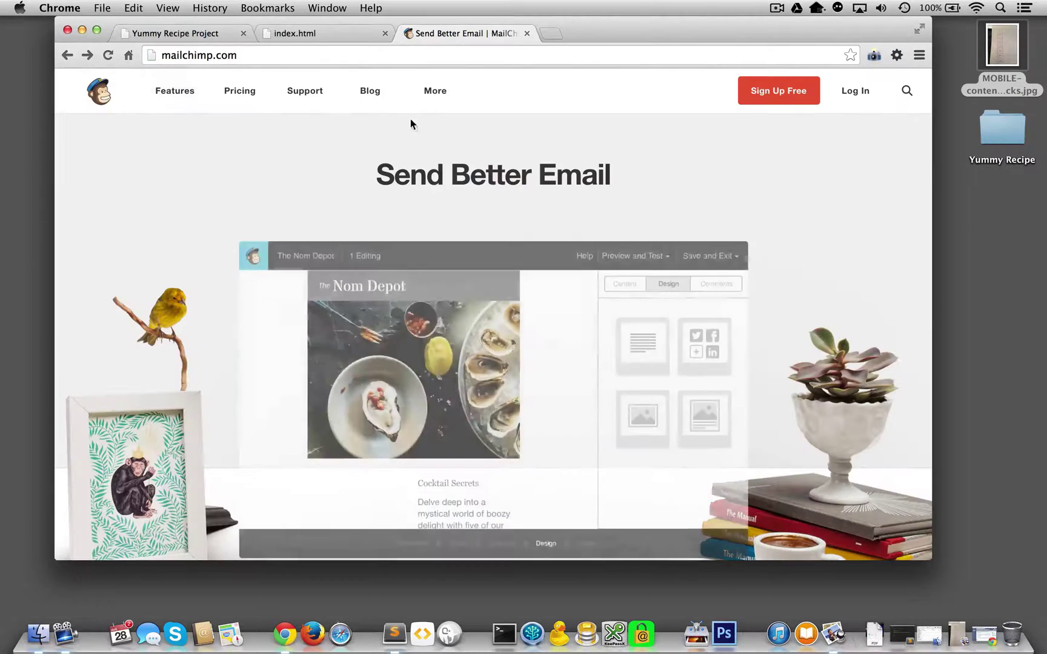
left_click(866, 96)
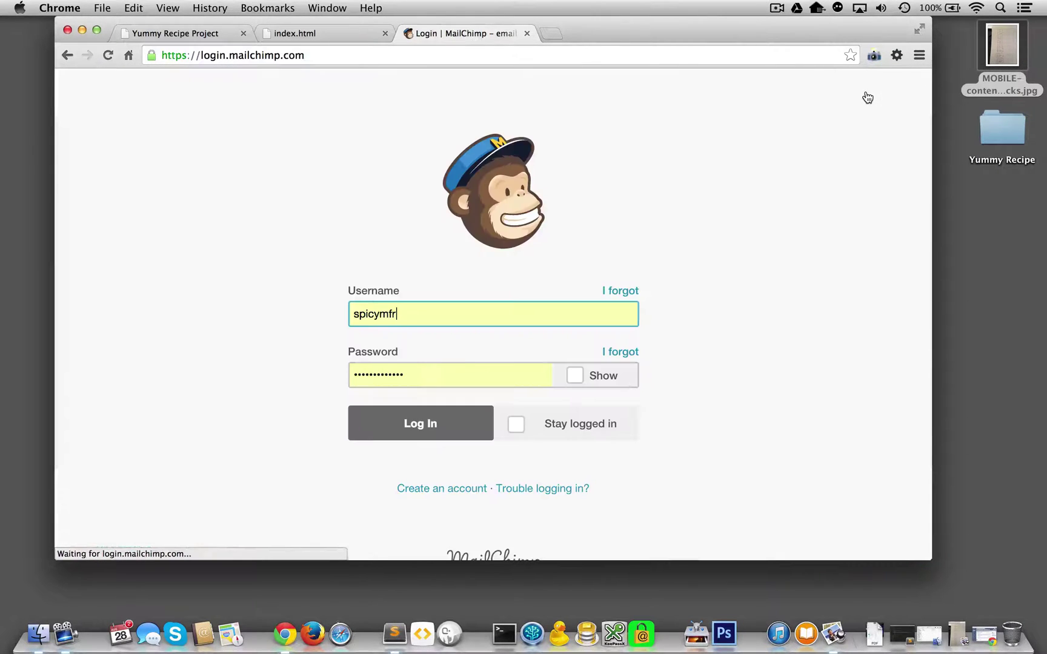
key("super+a")
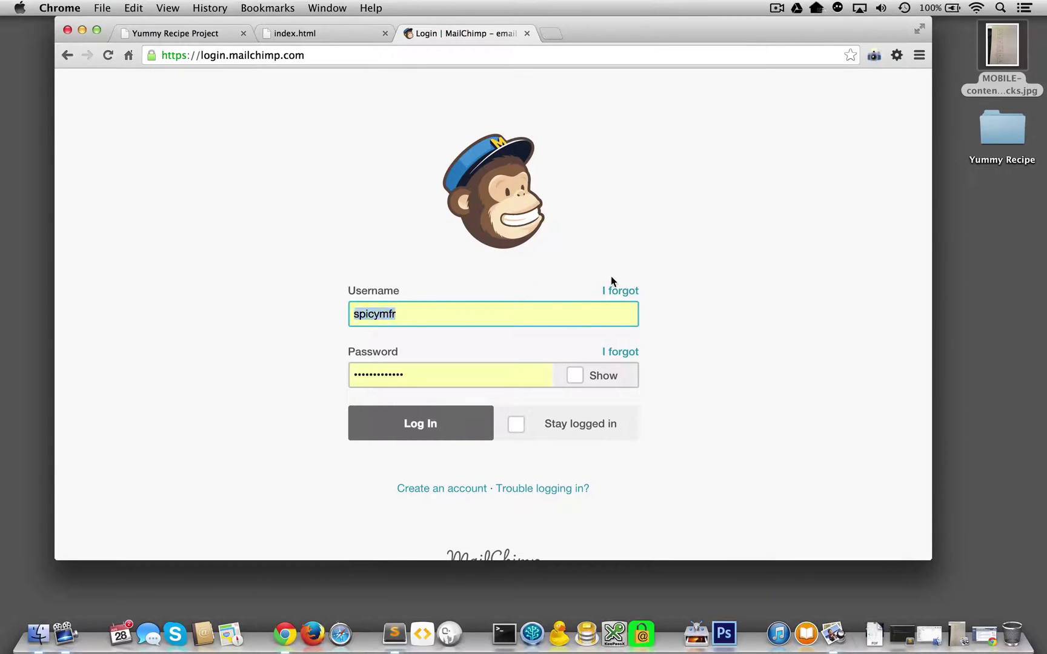
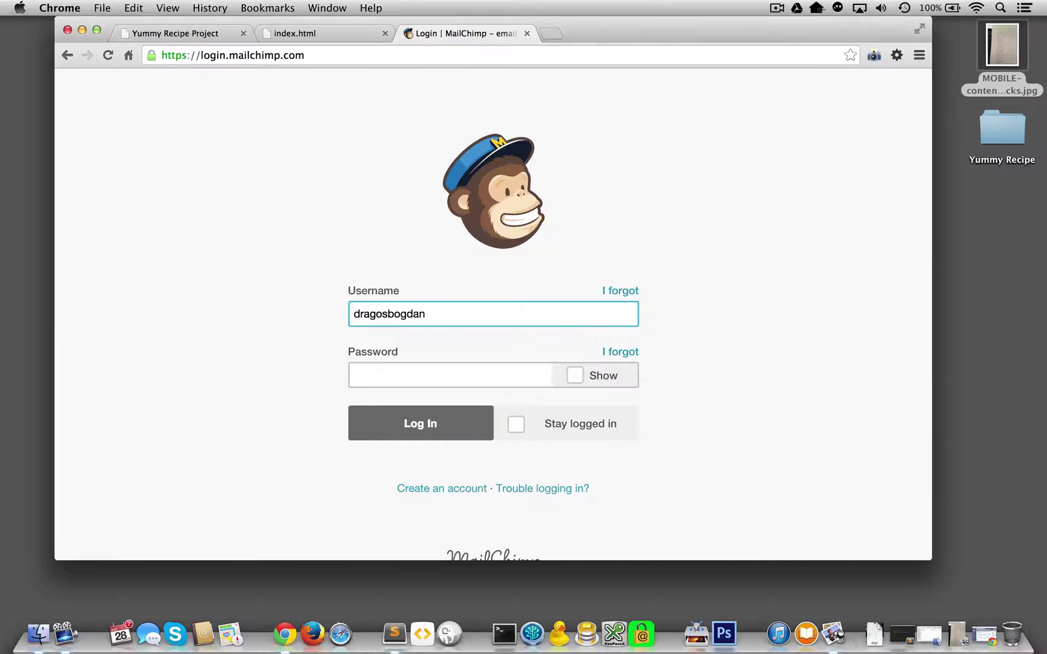
key("Tab")
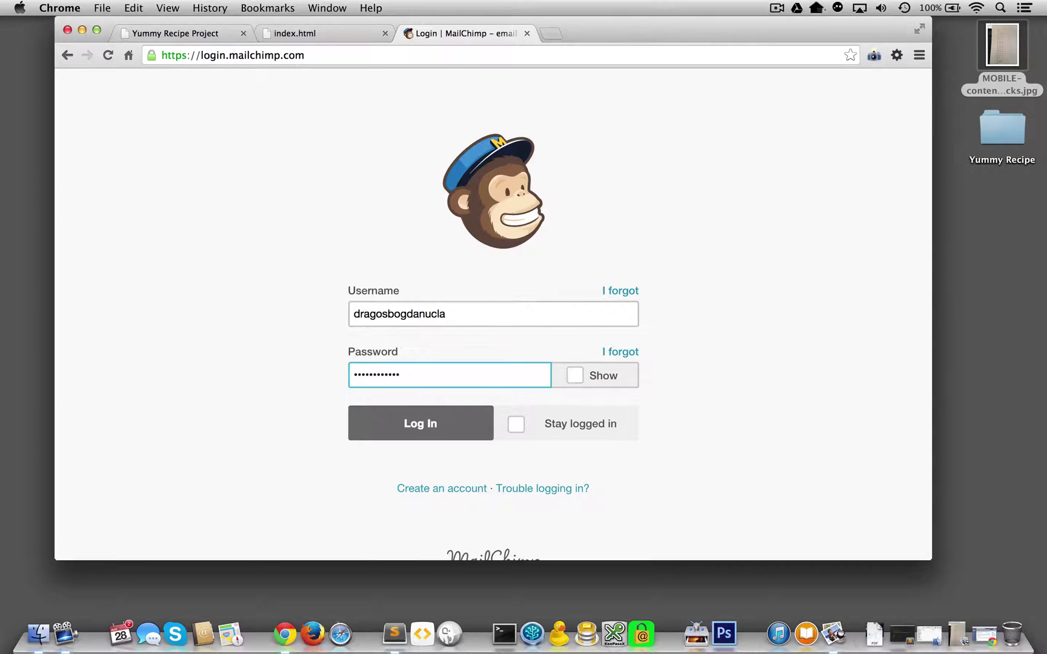
key("Return")
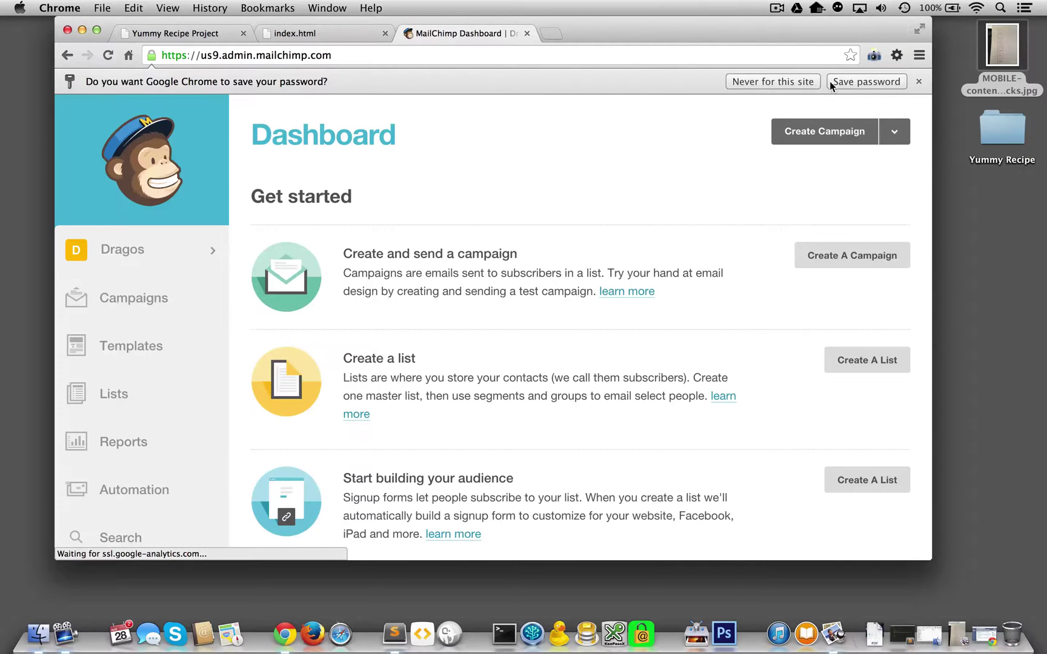
left_click(870, 82)
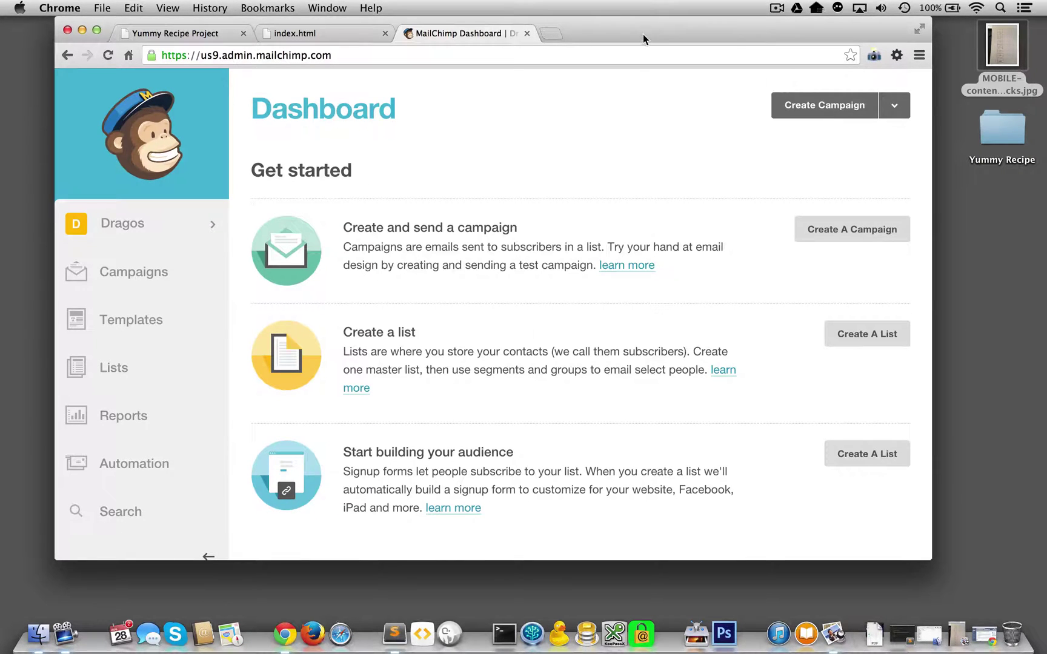
Return to the MailChimp dashboard and go to the Lists page.
left_click_drag(642, 34, 664, 13)
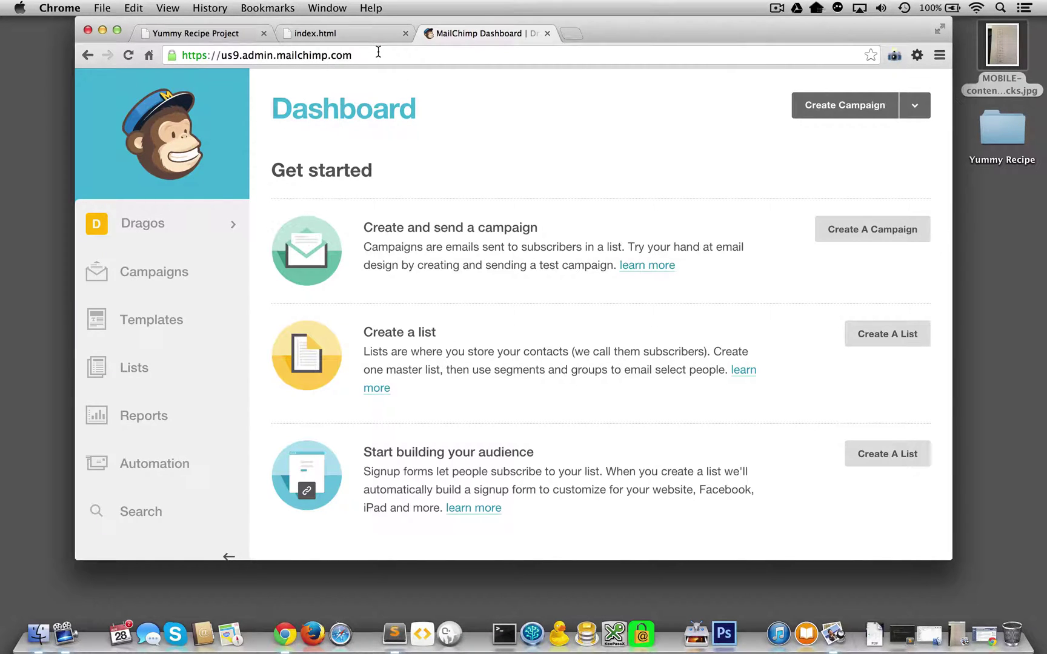
left_click(231, 34)
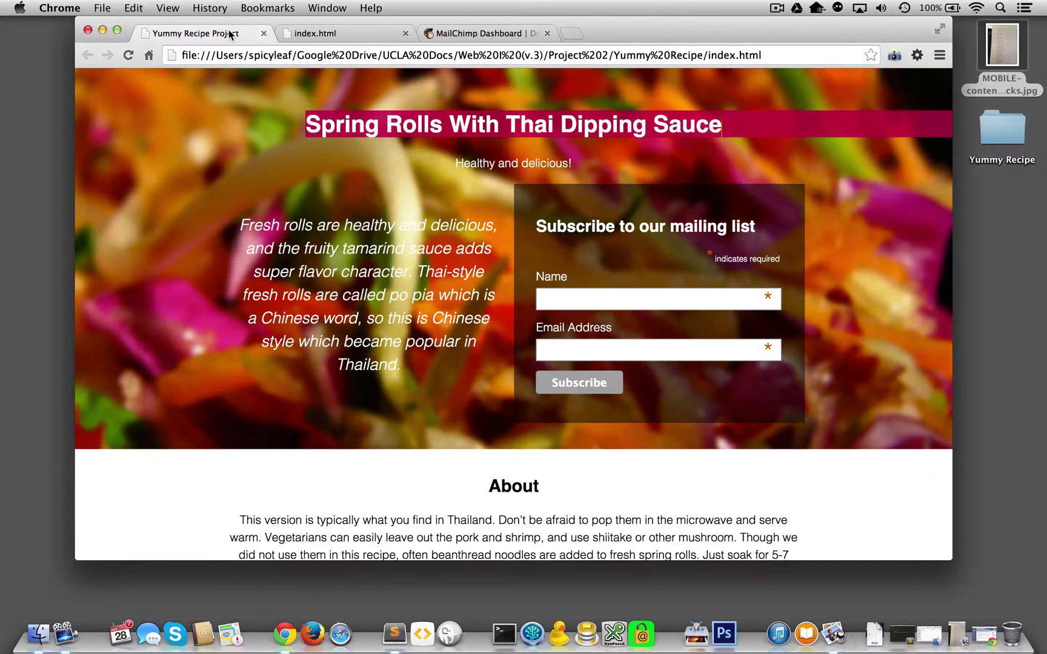
left_click(500, 33)
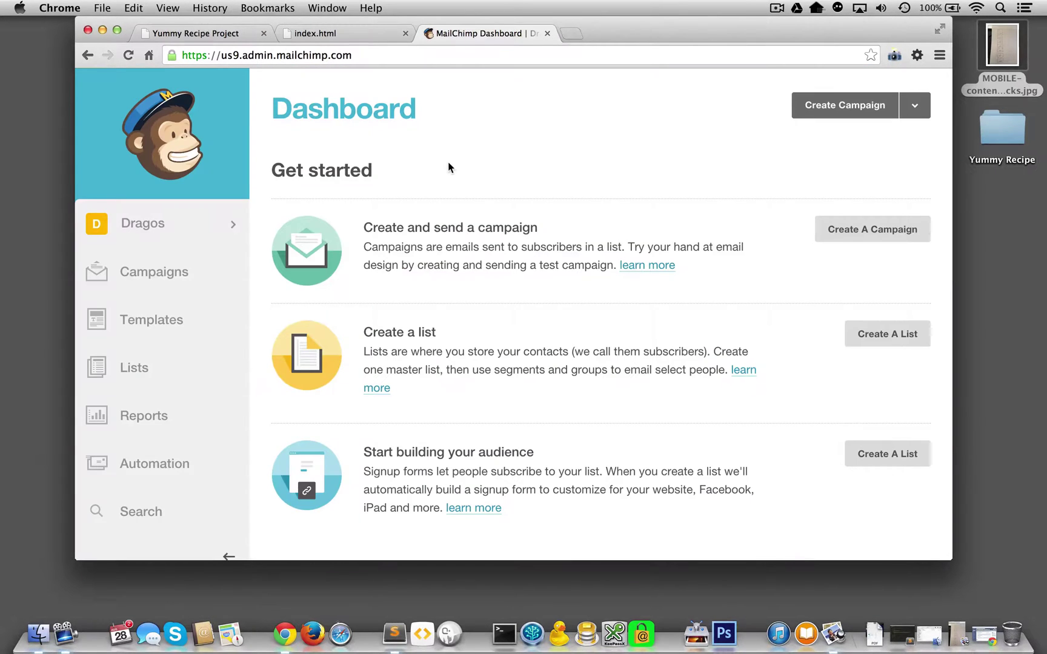
scroll(447, 164, "down", 1)
scroll(447, 164, "up", 1)
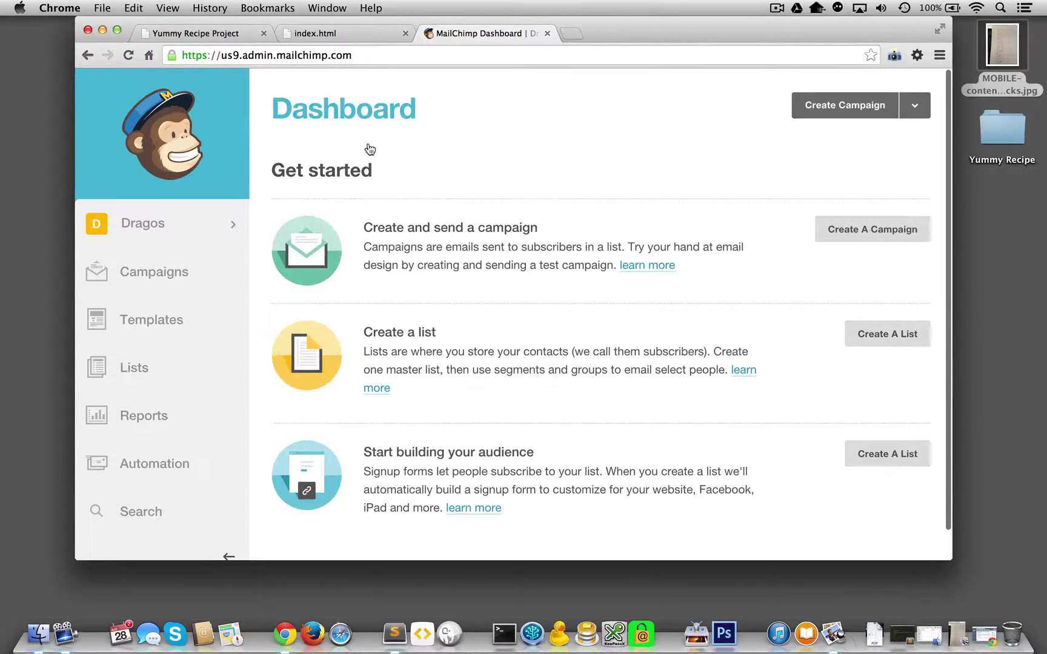
left_click(108, 370)
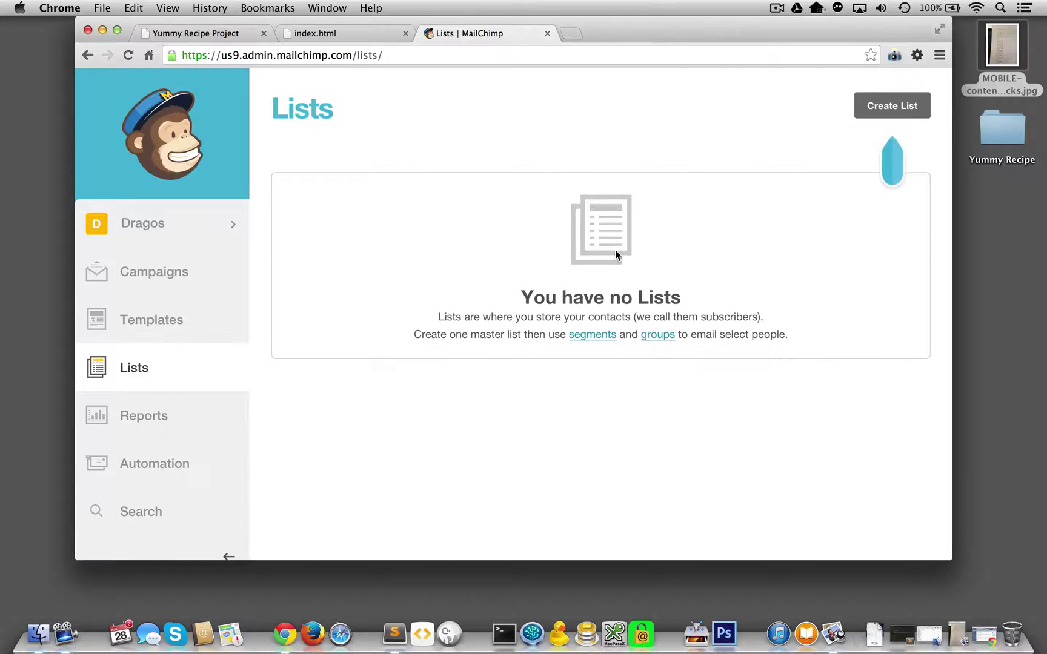
Start a new list named Yummy Recipes Website.
left_click(907, 106)
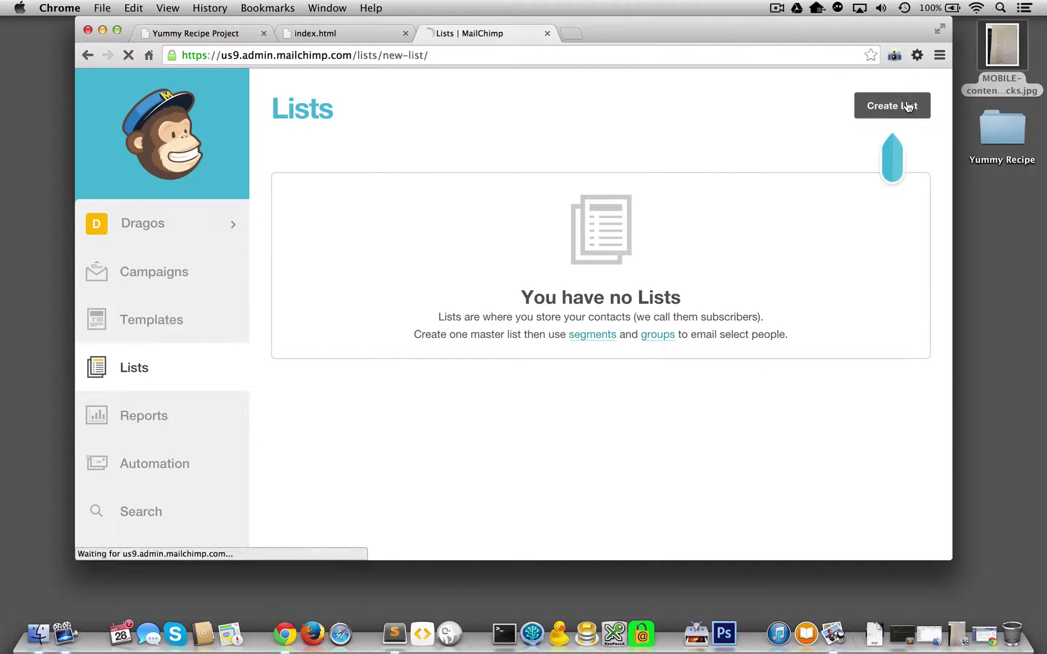
left_click(373, 261)
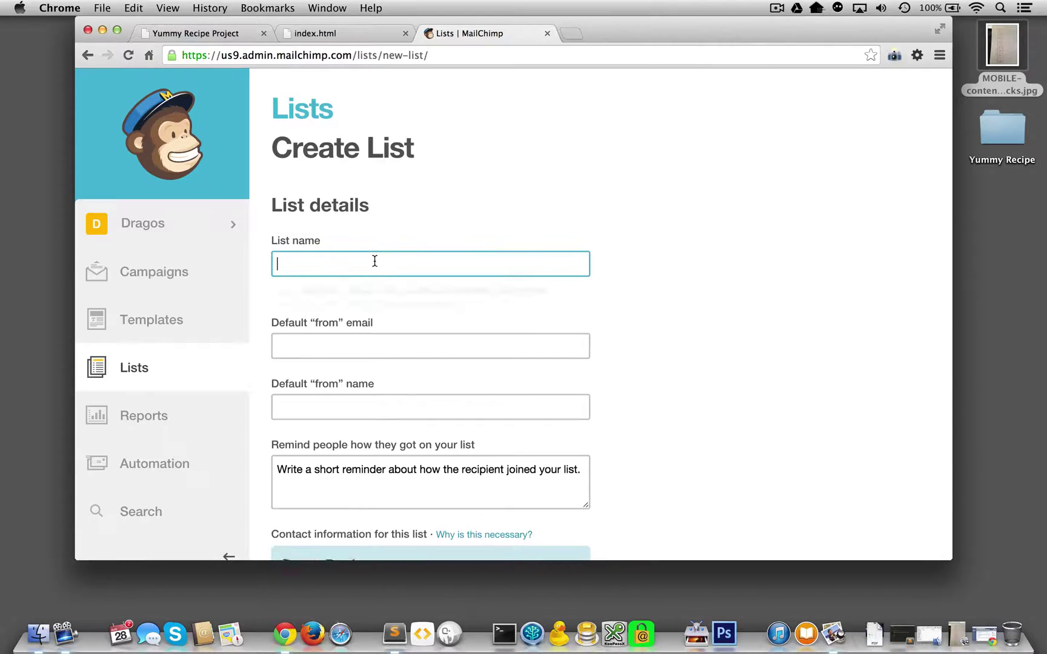
type("Yummy Reci")
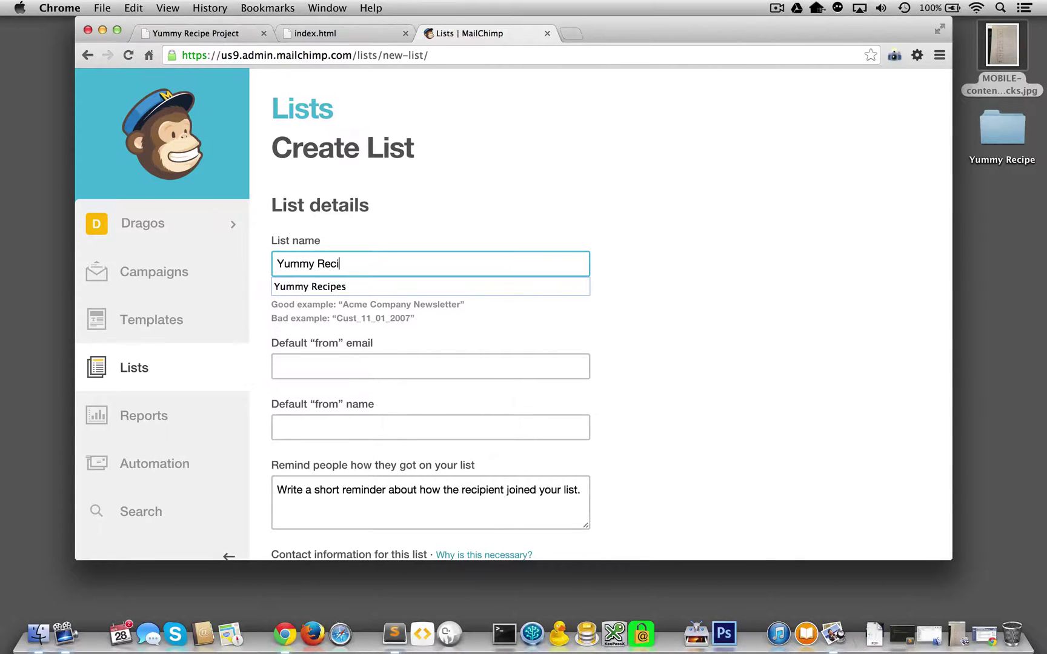
type("pes Website")
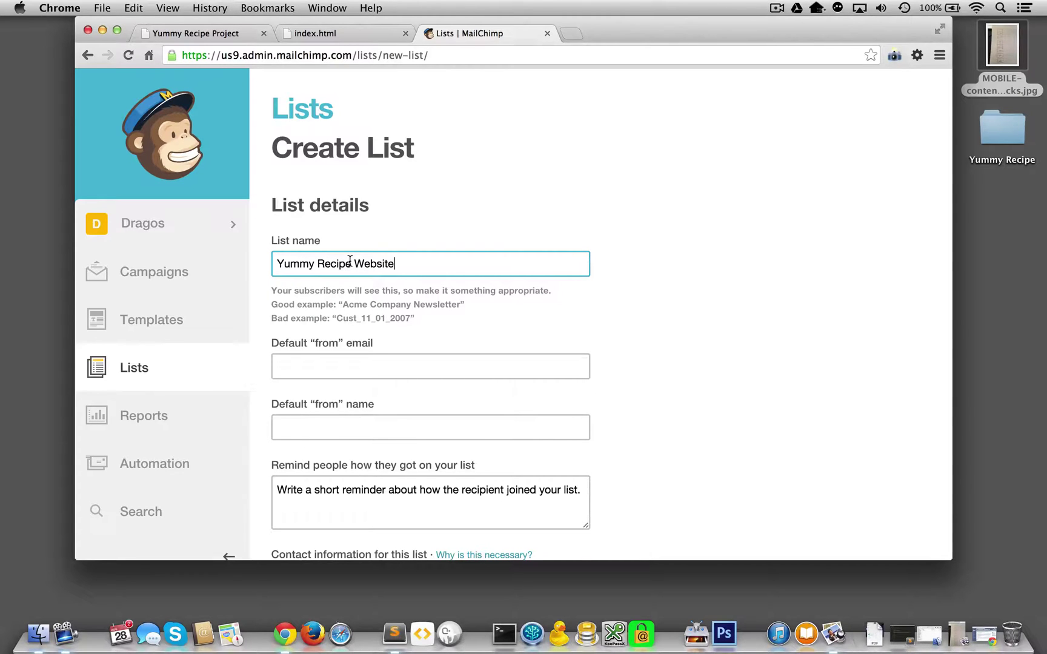
type("s")
scroll(350, 273, "down", 3)
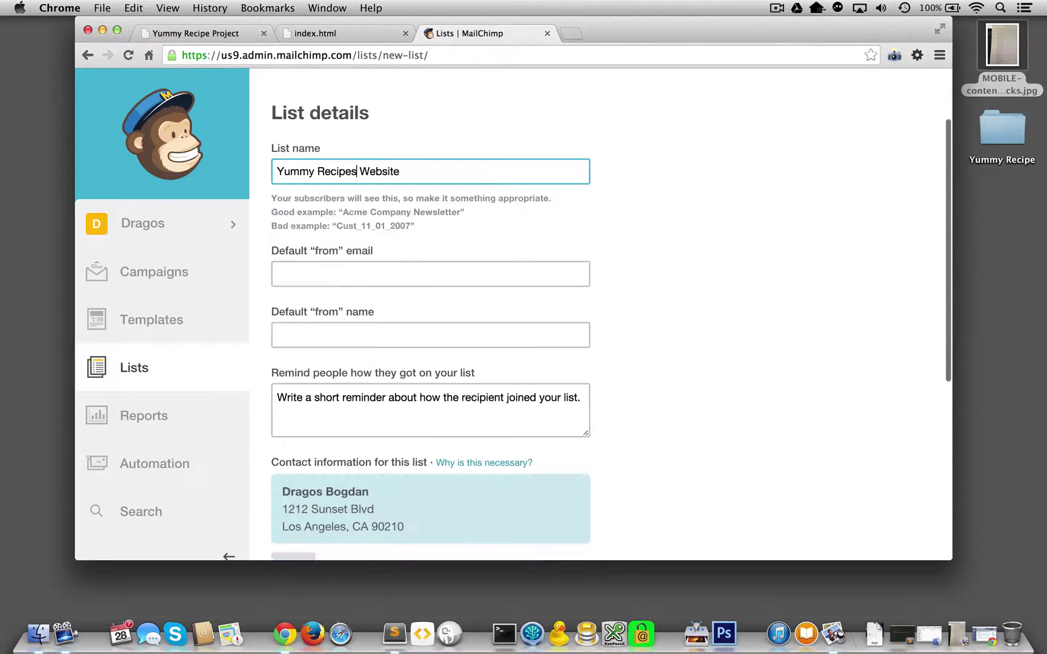
Set the list's default from name to Yummy Recipes.
left_click(347, 281)
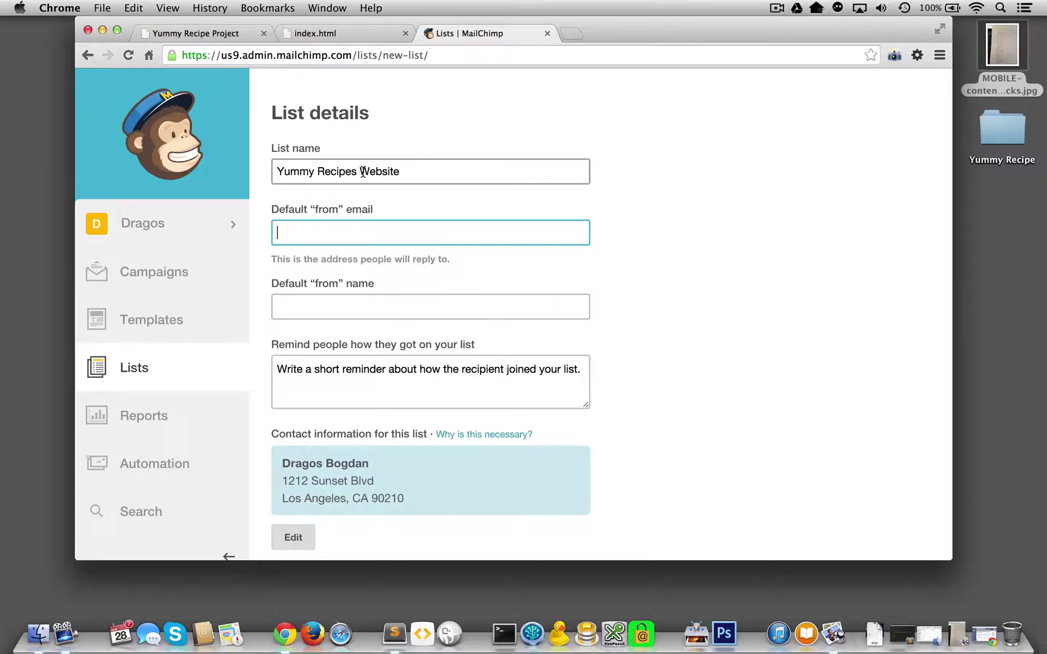
left_click_drag(362, 172, 276, 173)
key("super+c")
left_click(297, 281)
key("super+v")
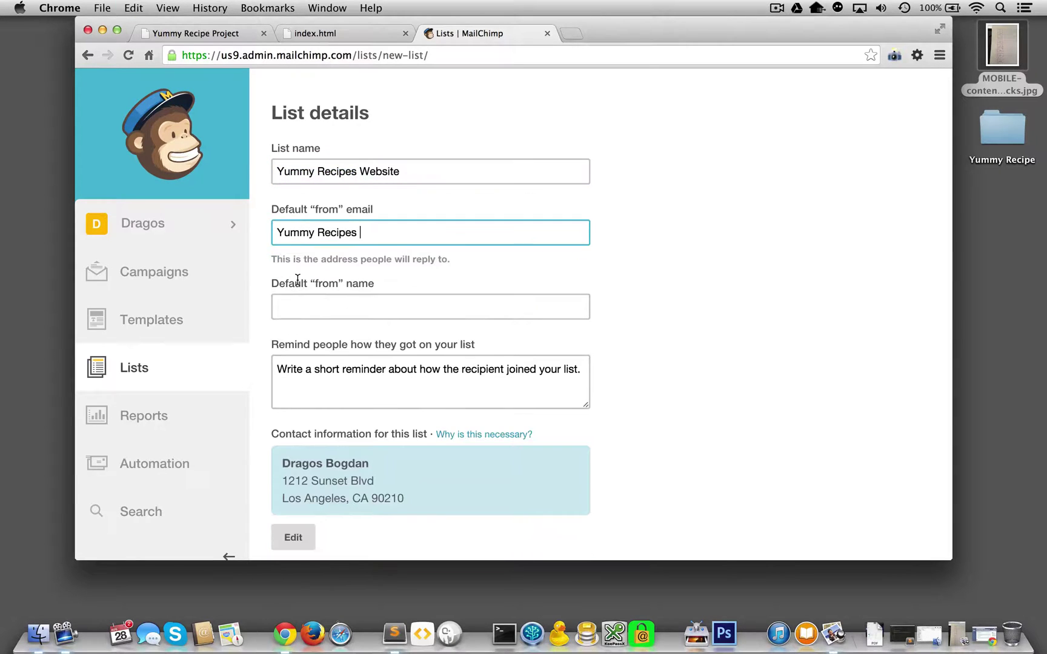
key("super+a")
key("super+x")
key("Tab")
key("super+v")
Fill in the default from email with the saved account e-mail address.
left_click(277, 234)
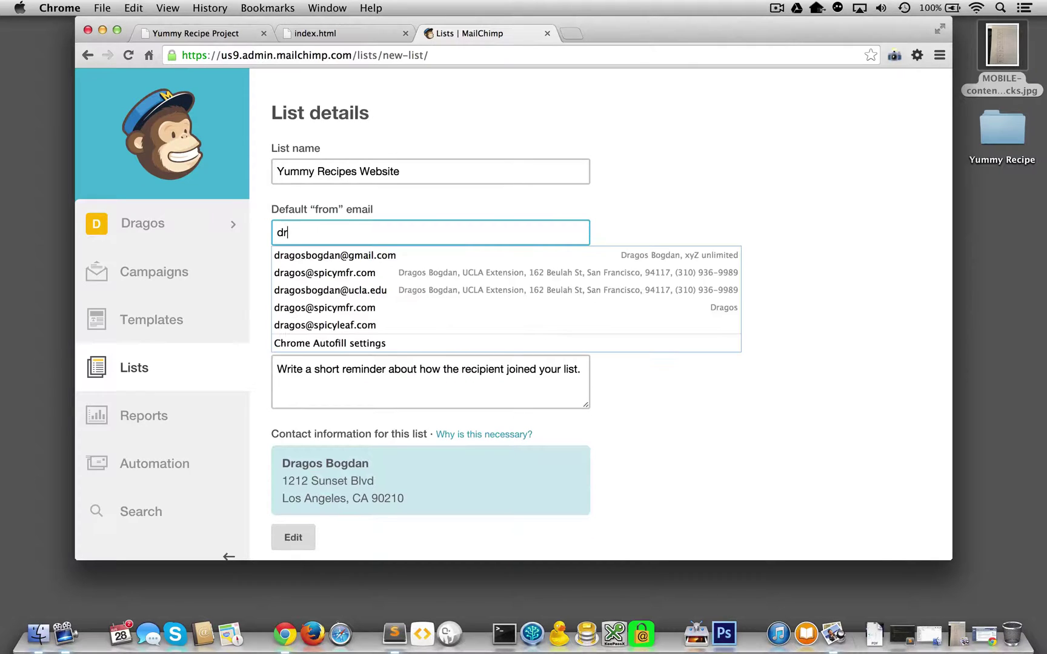
key("Down")
key("Down")
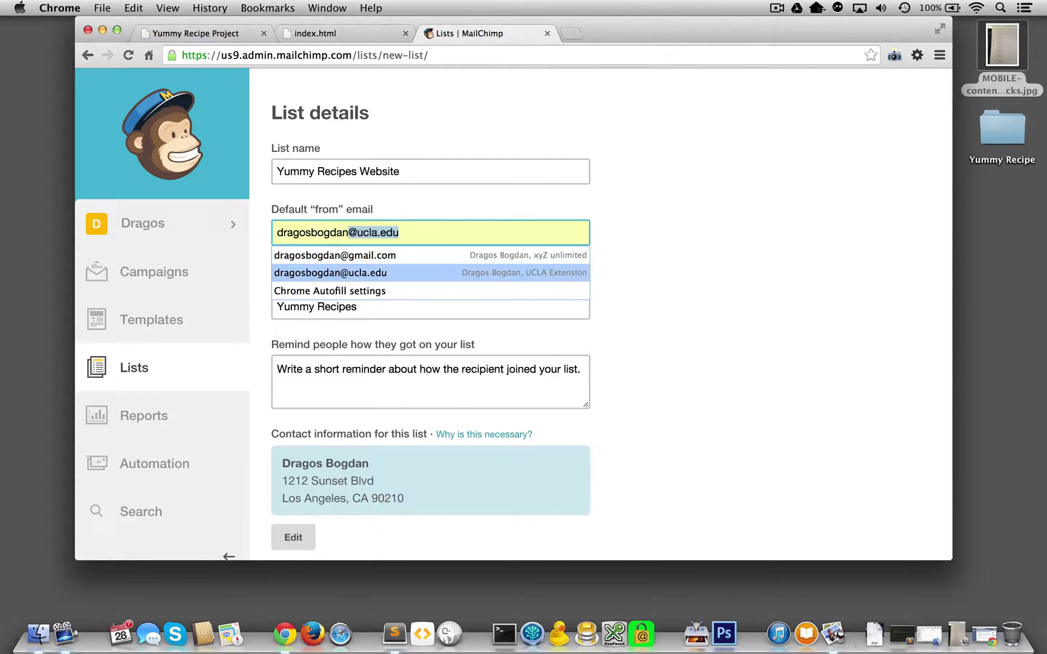
key("Return")
scroll(606, 313, "down", 5)
key("Tab")
scroll(329, 277, "up", 5)
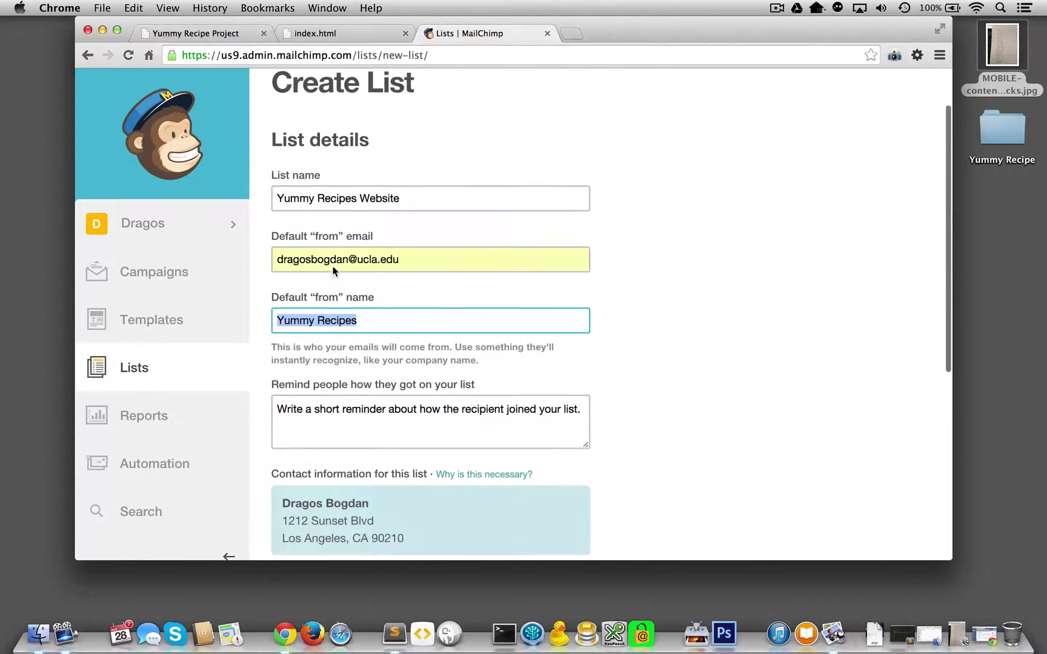
scroll(334, 271, "down", 2)
scroll(334, 391, "down", 3)
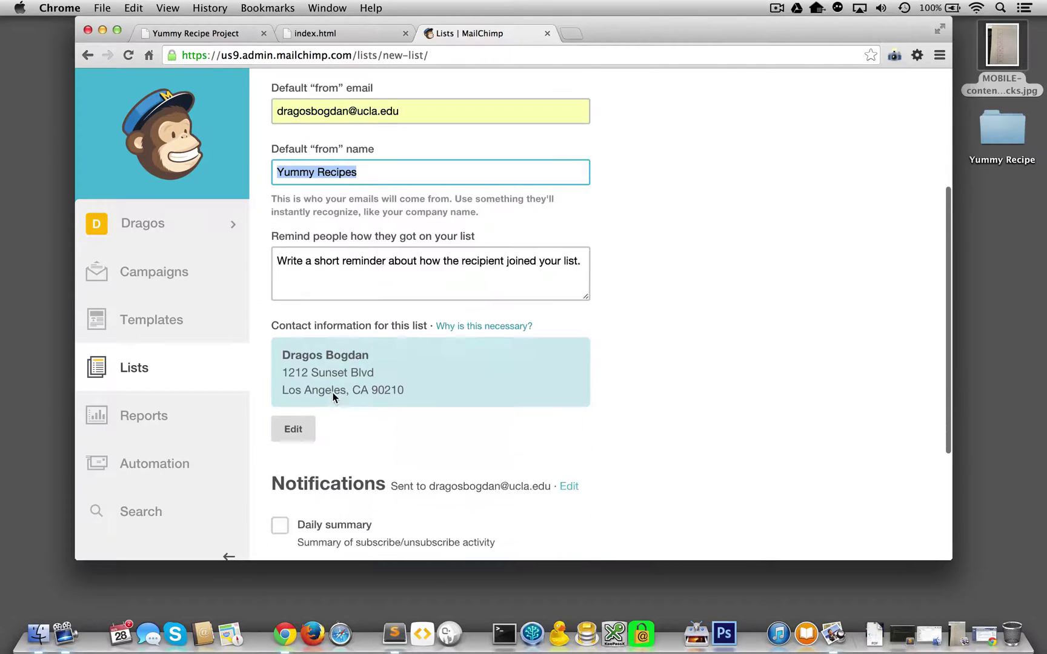
Write the signup reminder starting 'Thanks for signing up on our Yumm'.
left_click(395, 244)
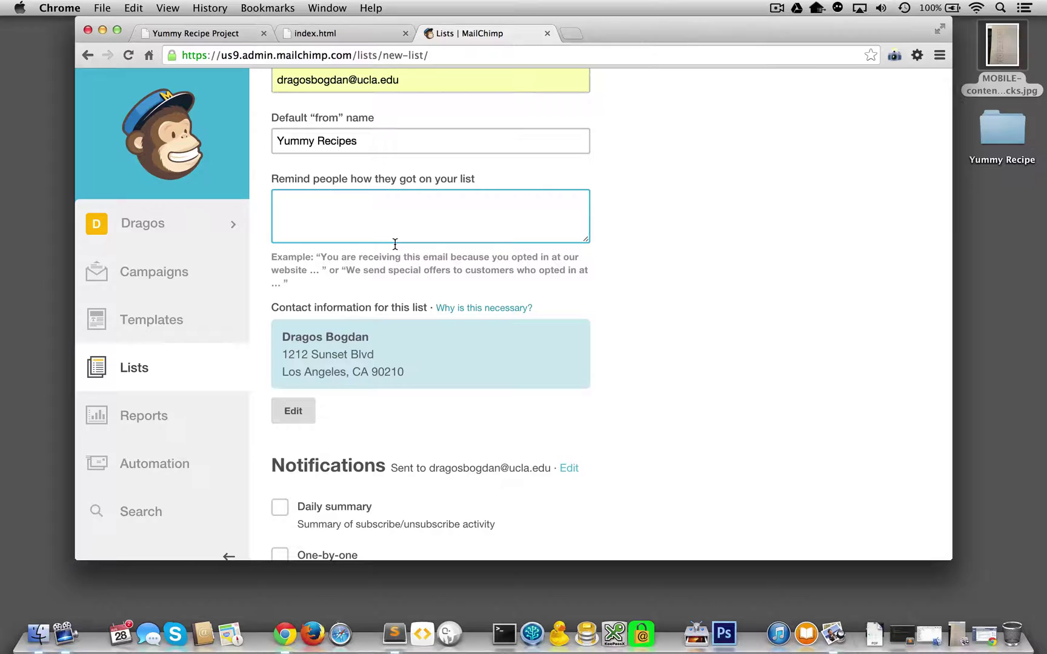
type("Thi")
key("BackSpace")
type("anks for signing")
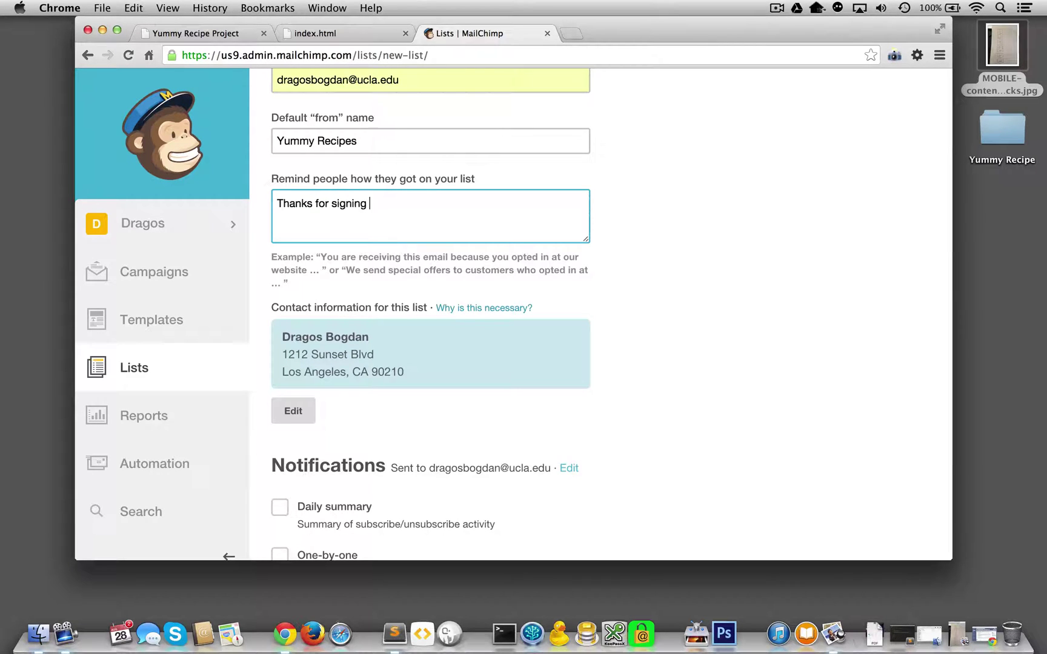
type(" up on our Yummy Recipes Website.")
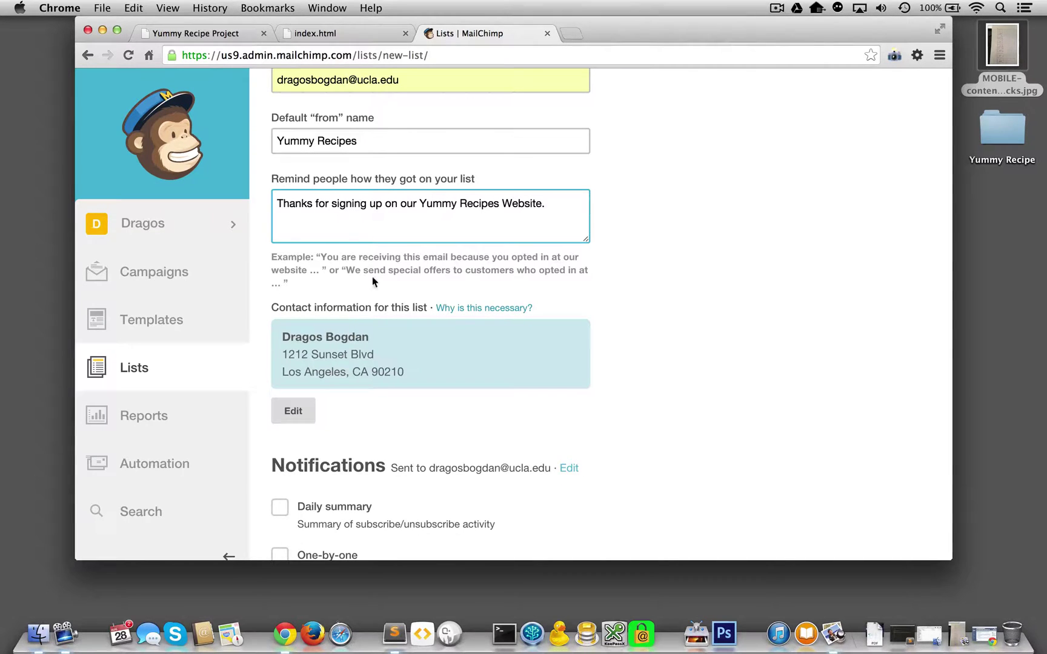
Enable one-by-one subscribe notifications and save the list.
scroll(348, 303, "down", 5)
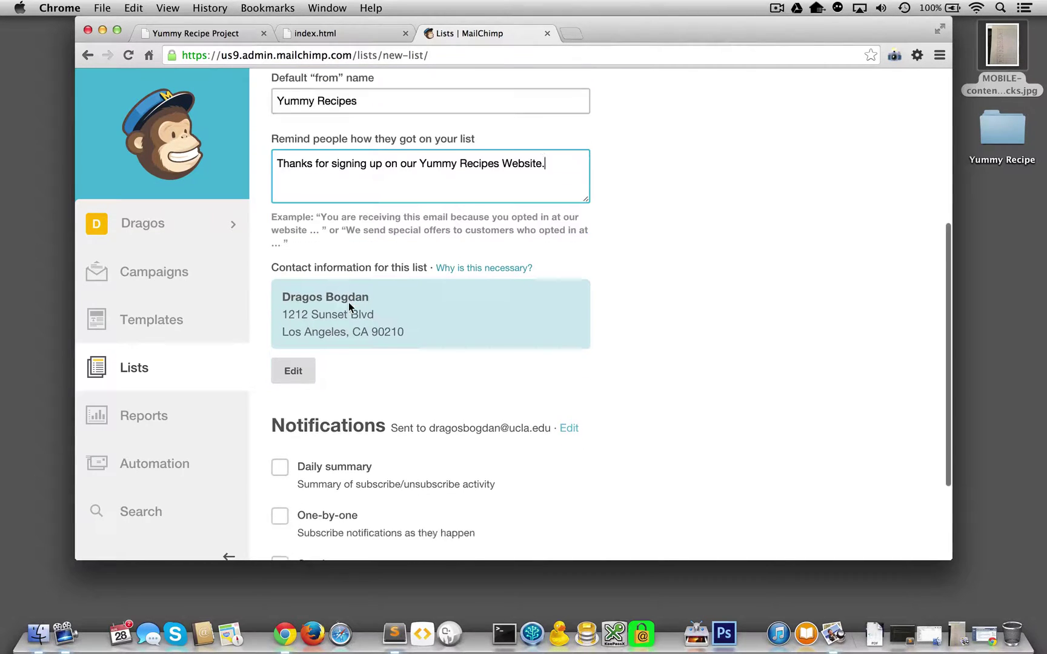
scroll(369, 430, "down", 2)
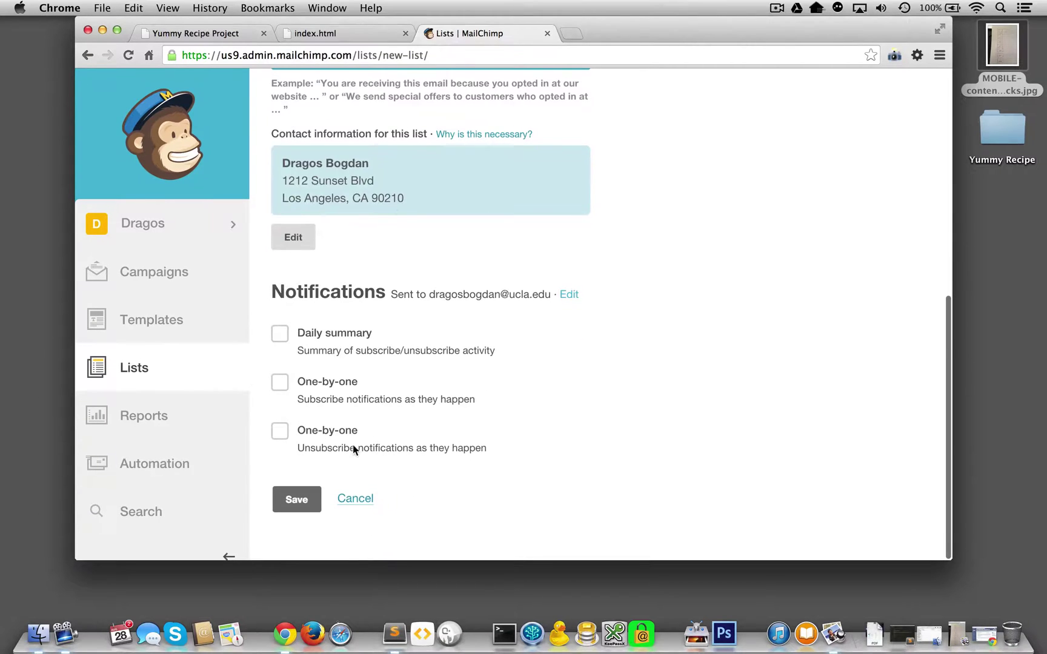
left_click(280, 382)
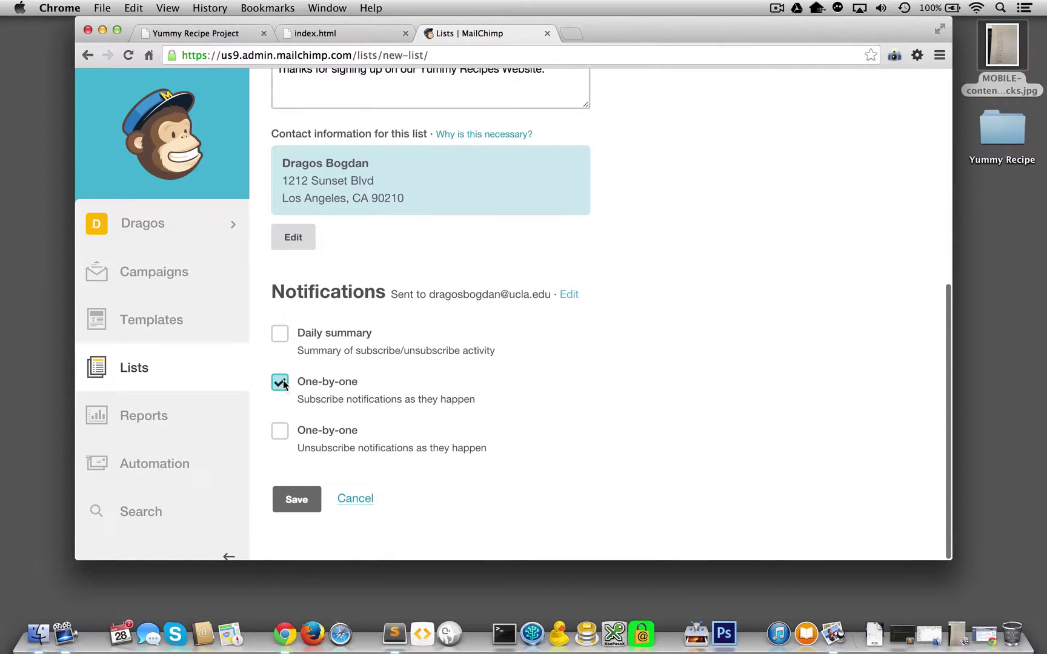
left_click(294, 500)
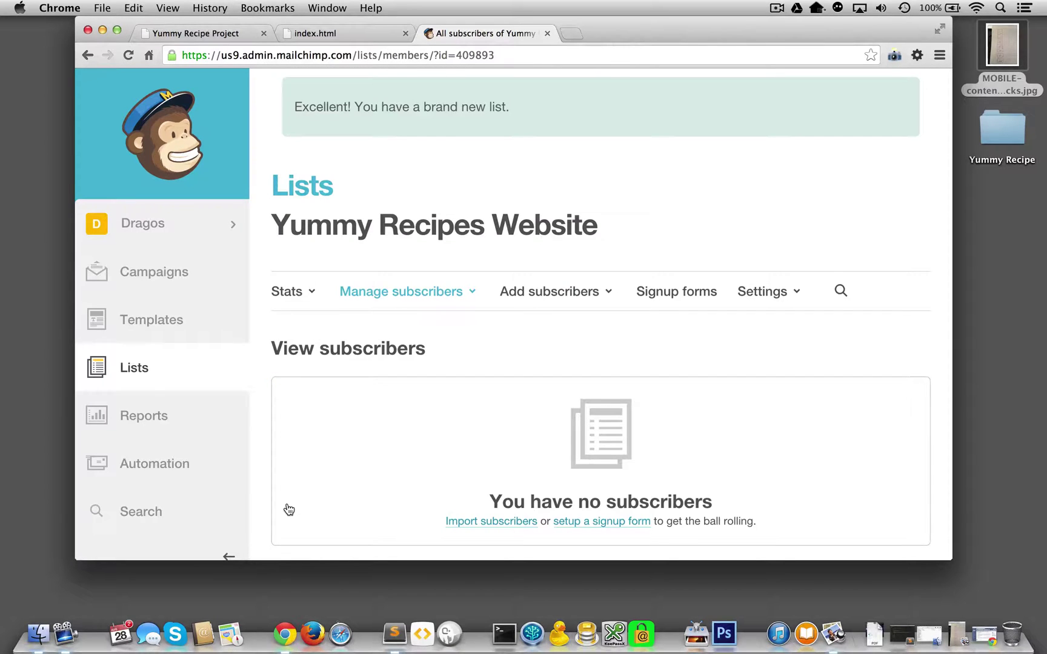
Open the Signup forms page of the Yummy Recipes Website list.
scroll(289, 510, "down", 1)
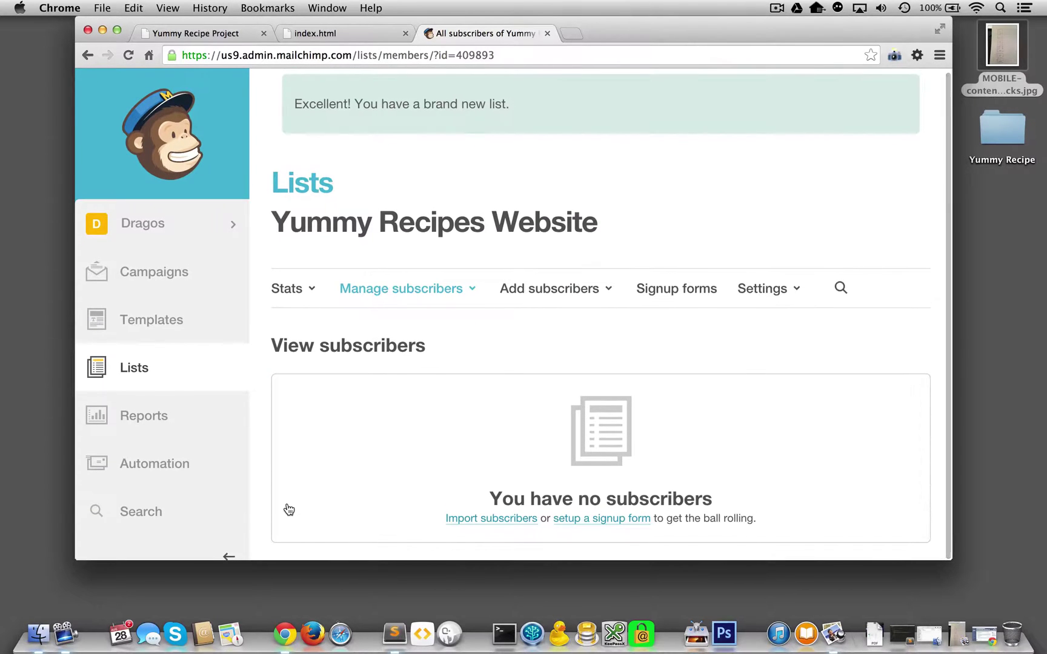
scroll(289, 510, "down", 1)
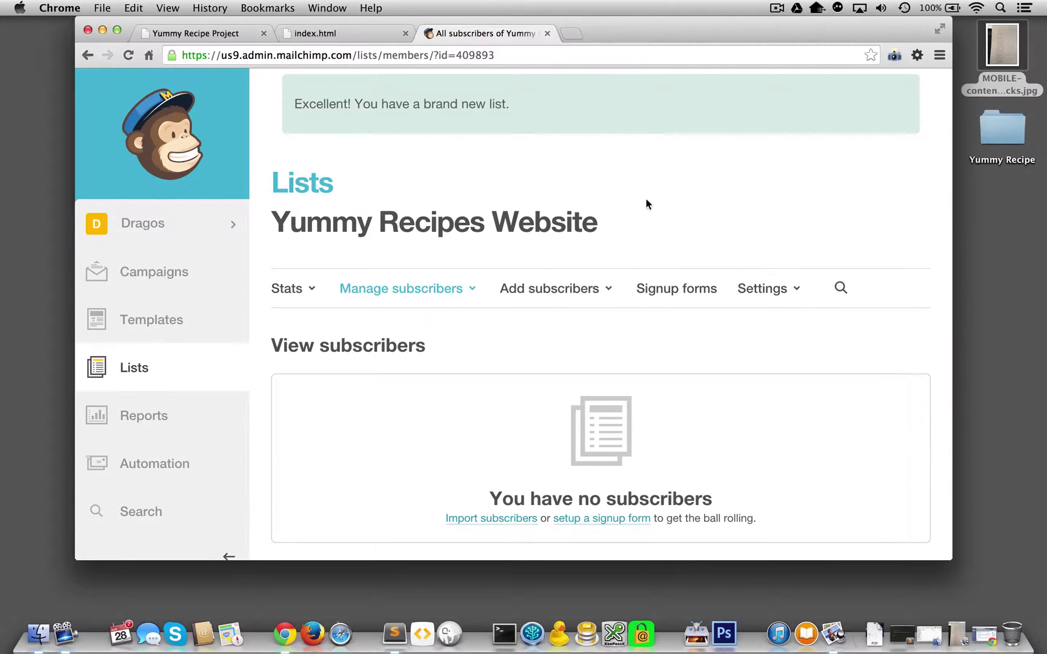
left_click(651, 299)
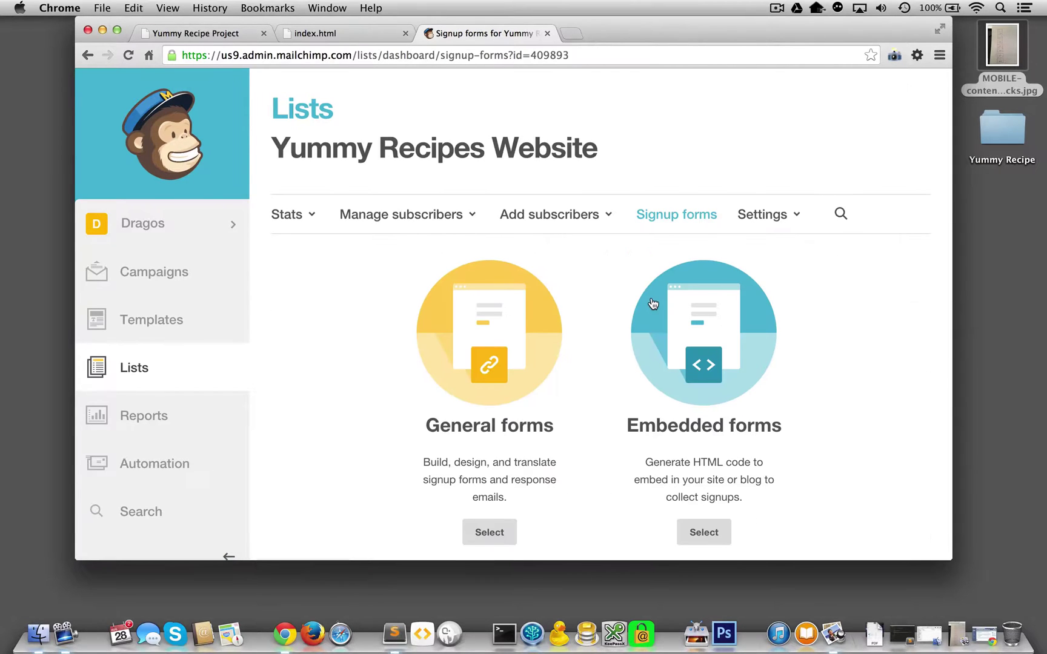
Select Embedded forms to get the Classic subscribe form's embed code.
scroll(652, 303, "down", 3)
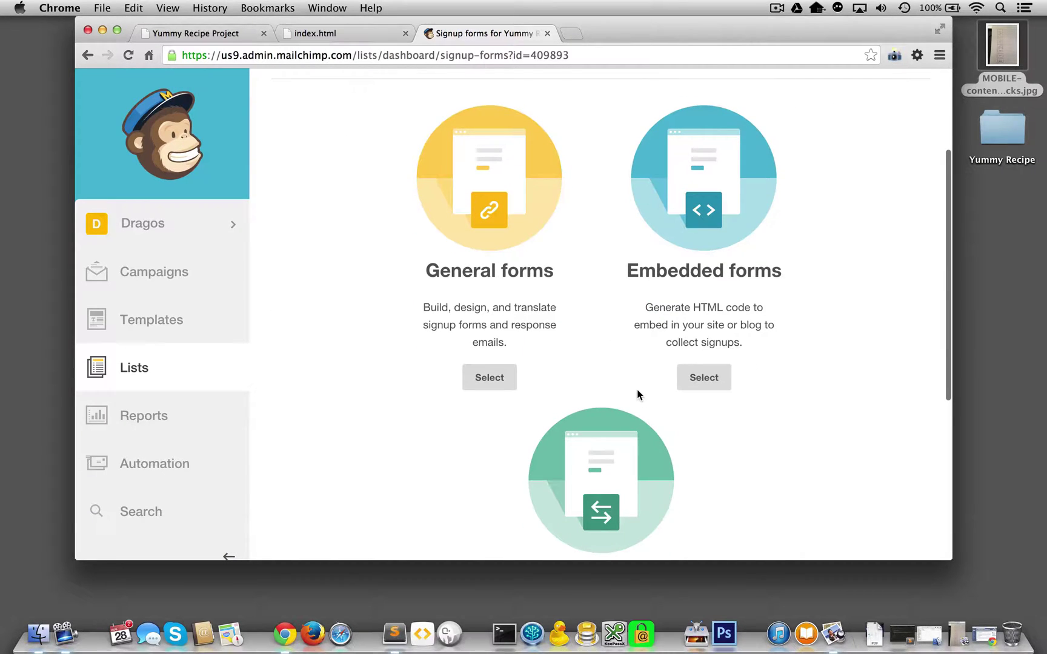
scroll(637, 394, "up", 2)
scroll(637, 394, "down", 3)
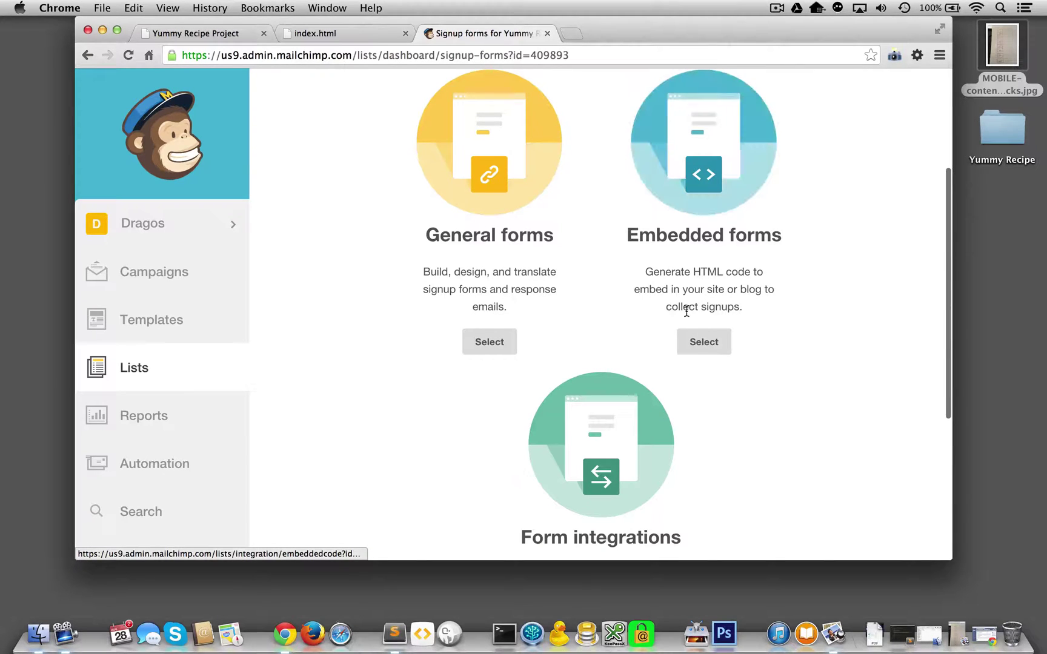
left_click(692, 344)
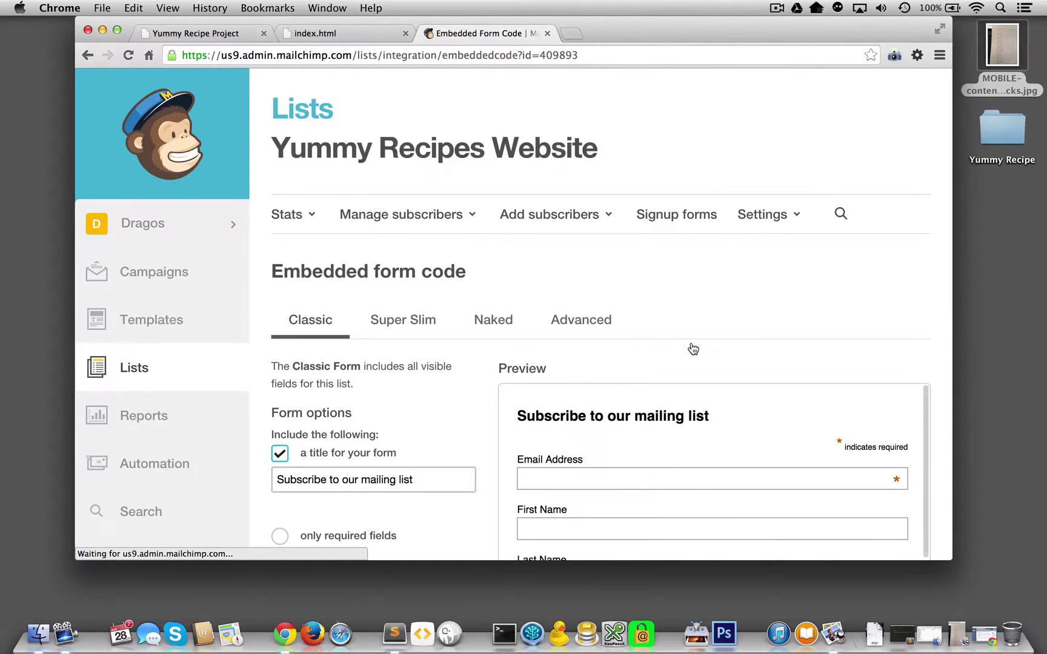
Review the Classic embed preview, then switch to the Super Slim email-only form.
scroll(698, 388, "down", 1)
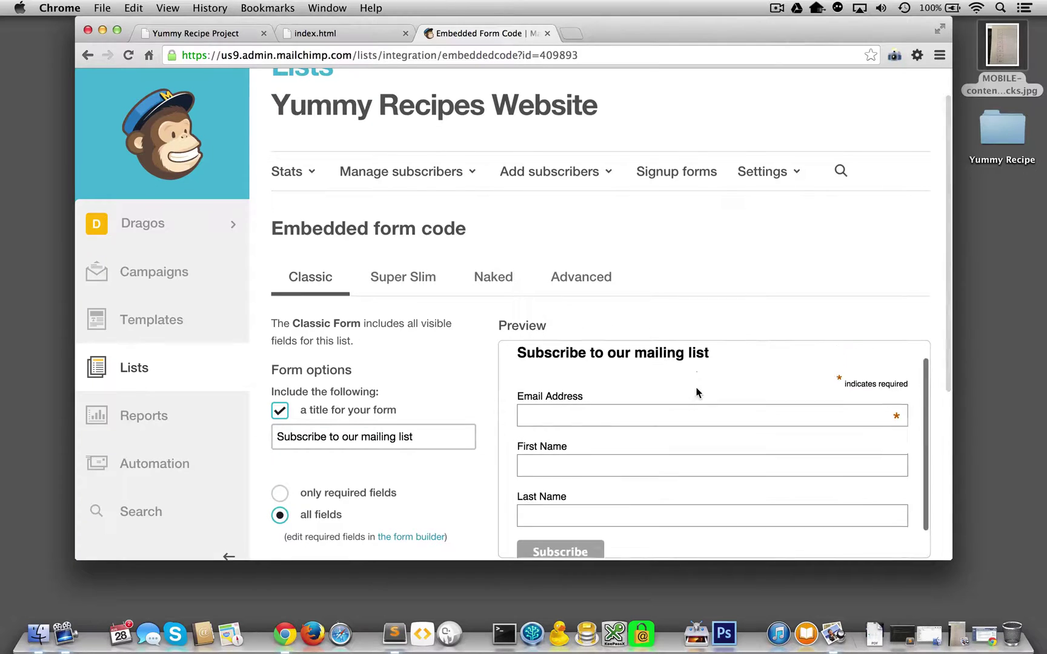
scroll(694, 290, "down", 5)
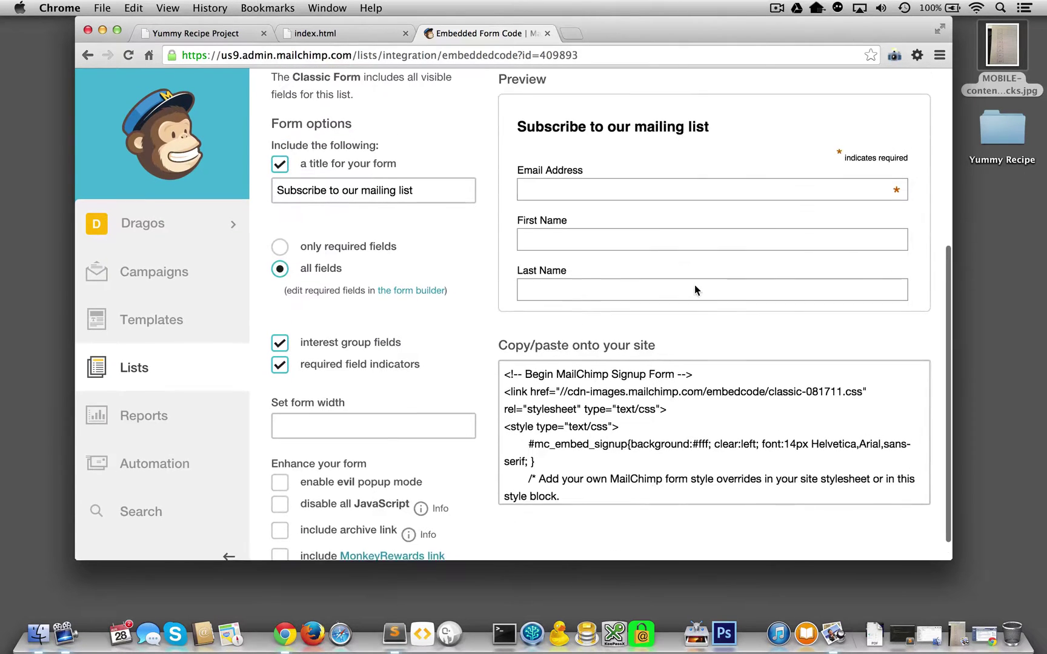
scroll(695, 287, "up", 1)
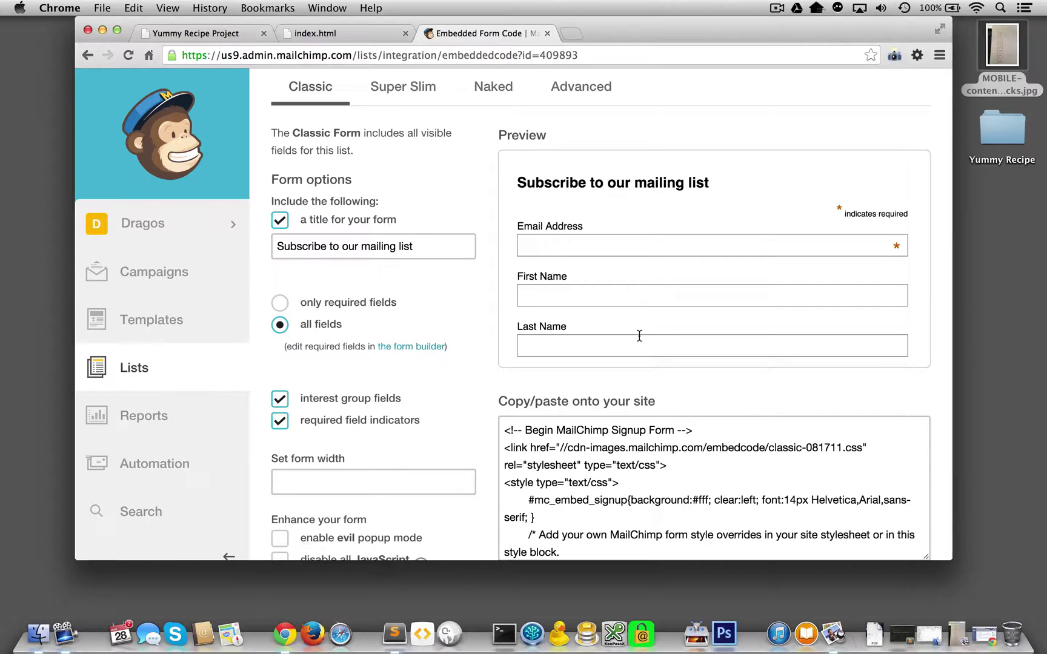
scroll(635, 336, "down", 2)
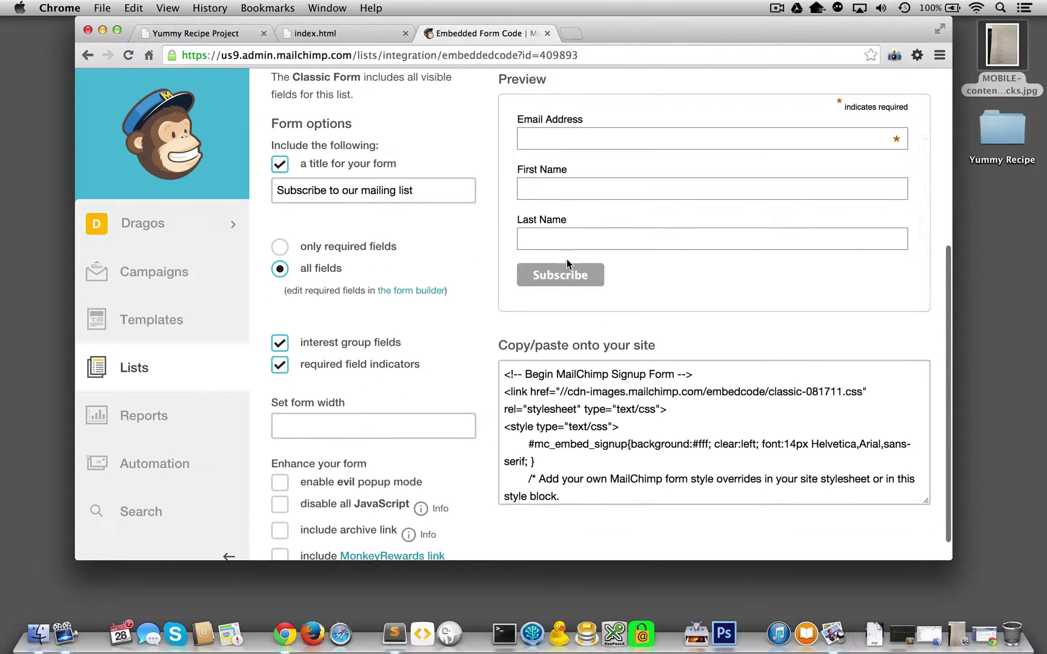
scroll(567, 262, "up", 1)
scroll(567, 262, "up", 3)
scroll(567, 262, "down", 2)
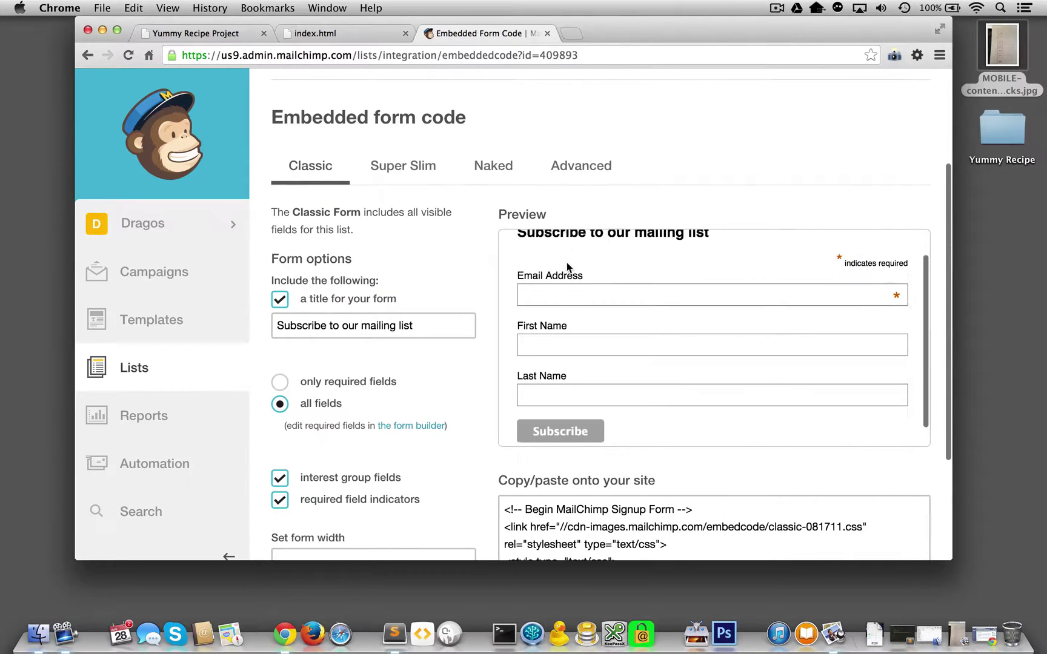
left_click(405, 165)
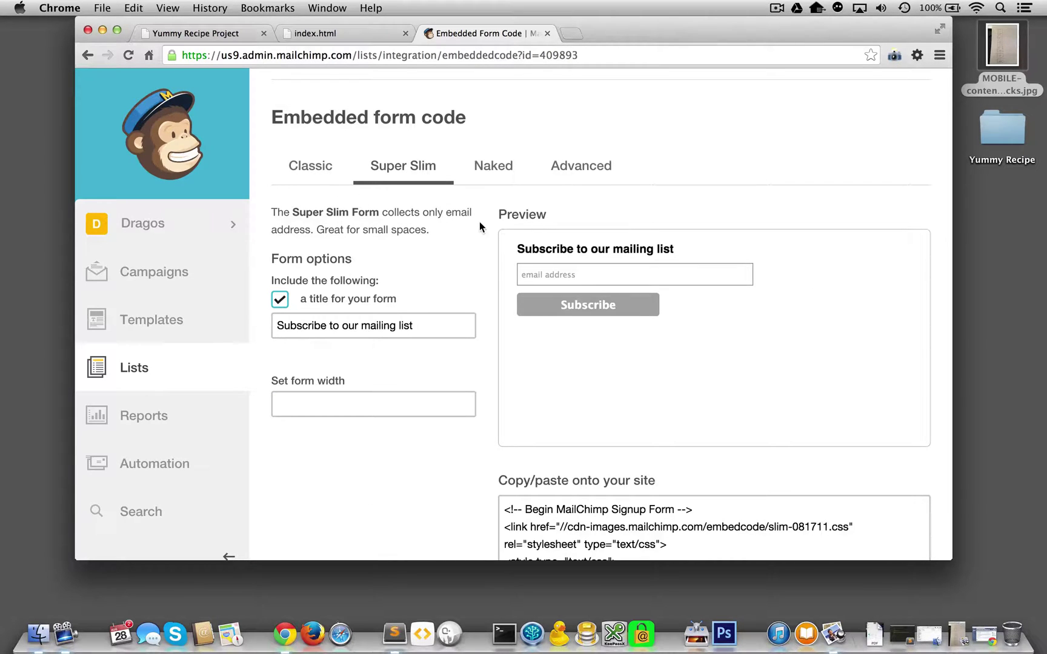
Compare with the Yummy Recipe Project and index.html pages, then come back to the embed code.
left_click(205, 34)
left_click(353, 33)
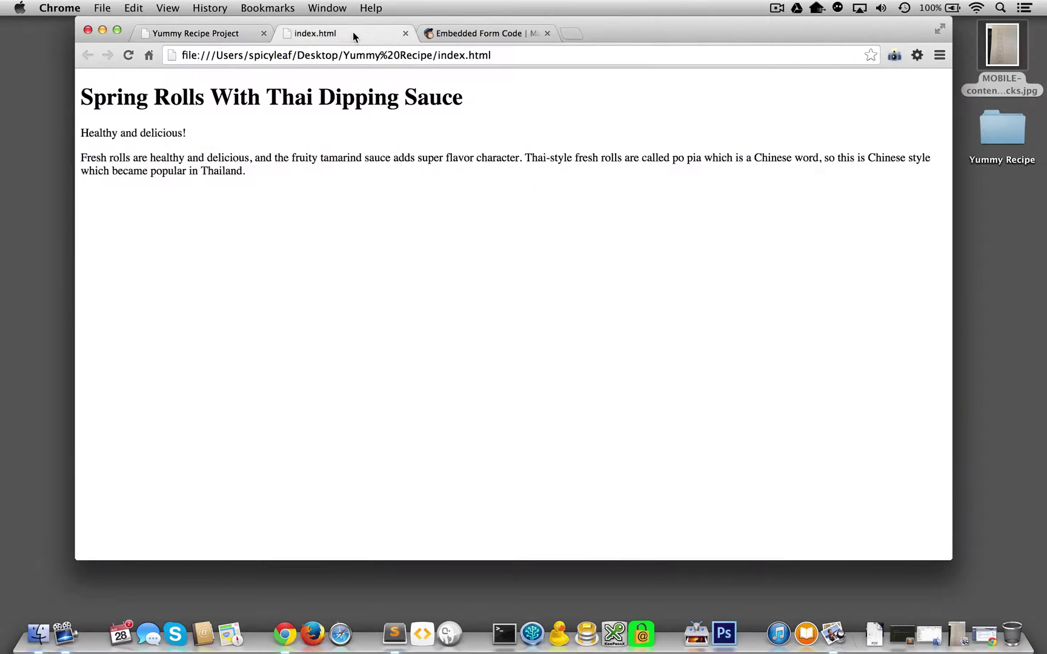
left_click(508, 34)
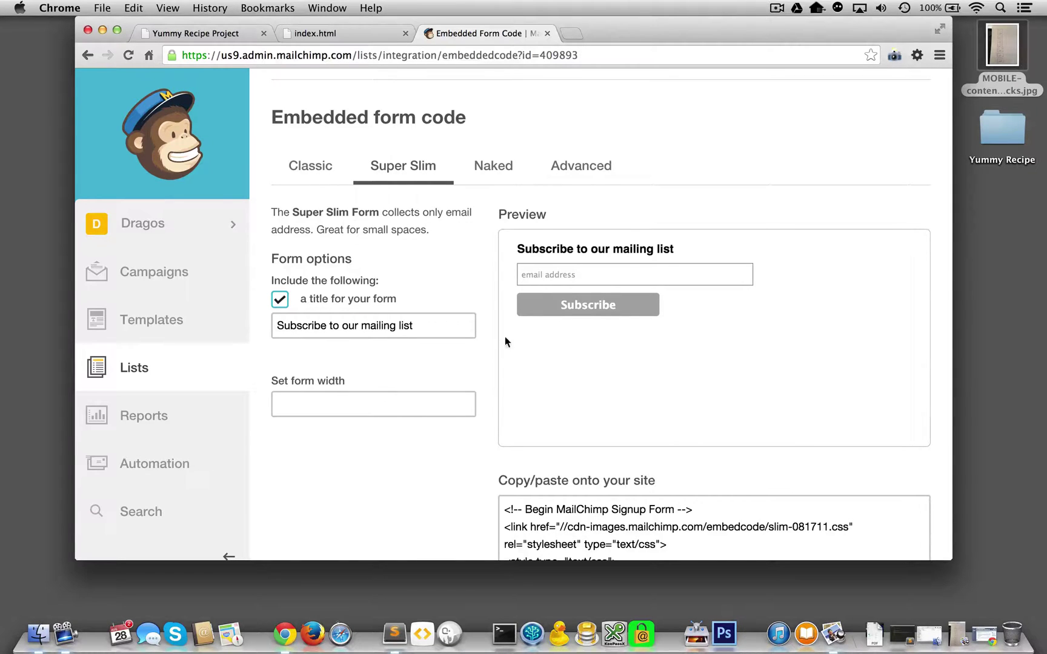
Look at the Naked and Advanced form options, then return to Classic.
scroll(502, 366, "down", 3)
scroll(501, 363, "up", 2)
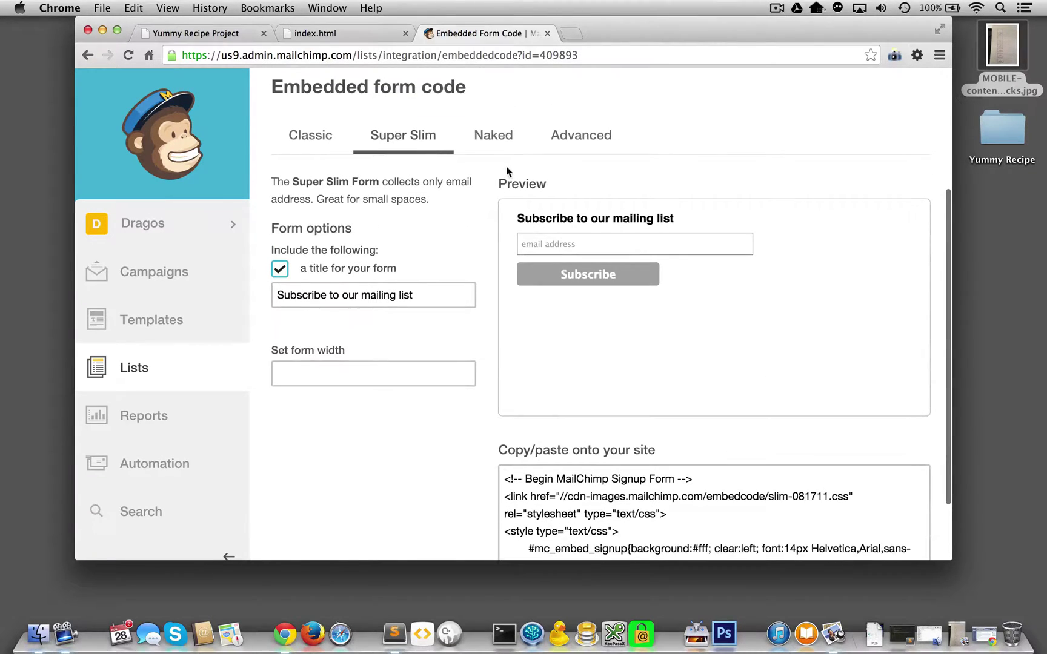
left_click(497, 139)
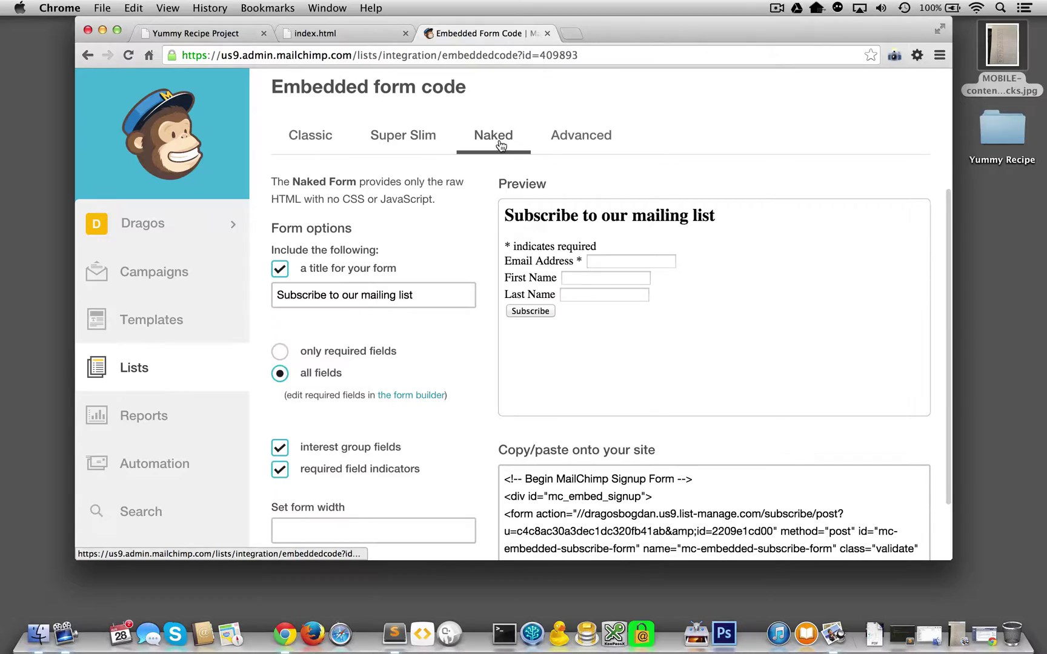
left_click(597, 139)
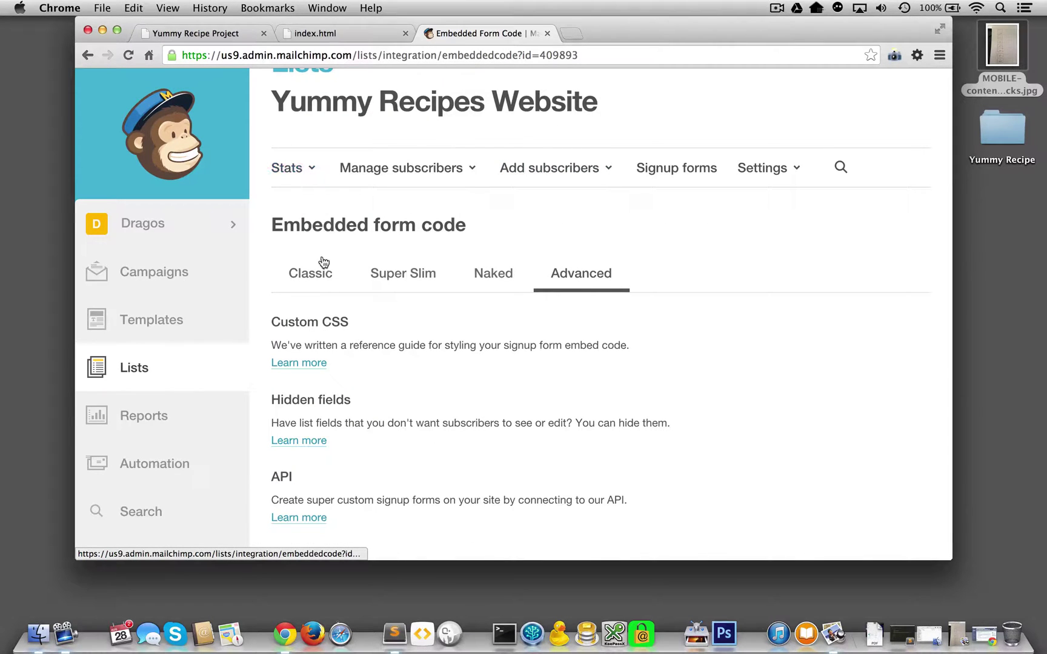
left_click(332, 275)
Try the Last Name preview field and scroll through the classic-081711.css embed code.
scroll(531, 391, "down", 2)
left_click(591, 397)
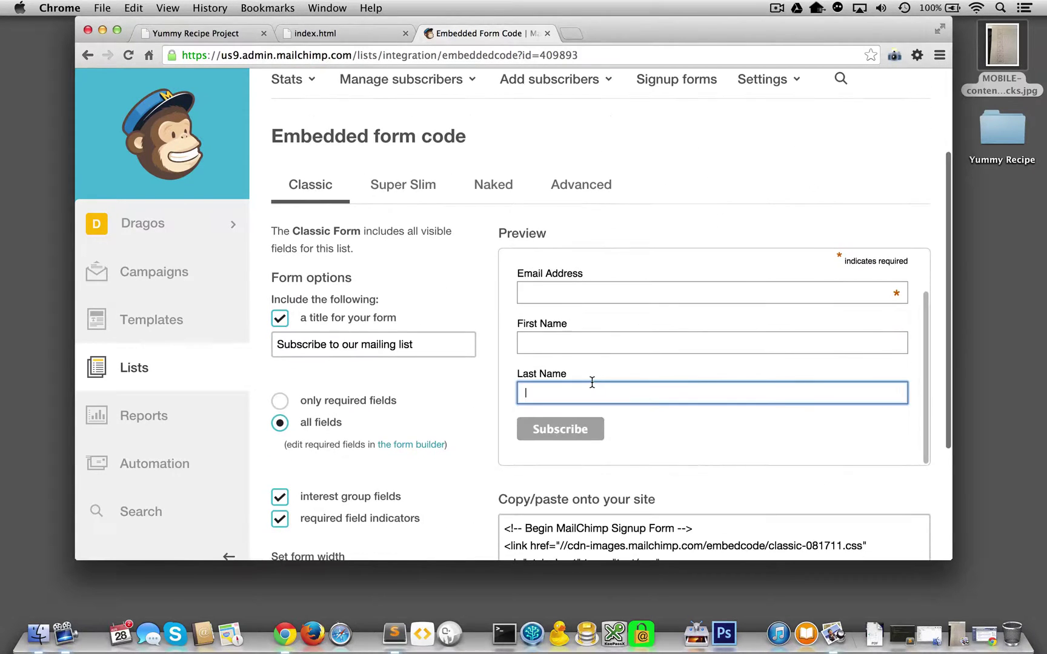
scroll(592, 382, "down", 5)
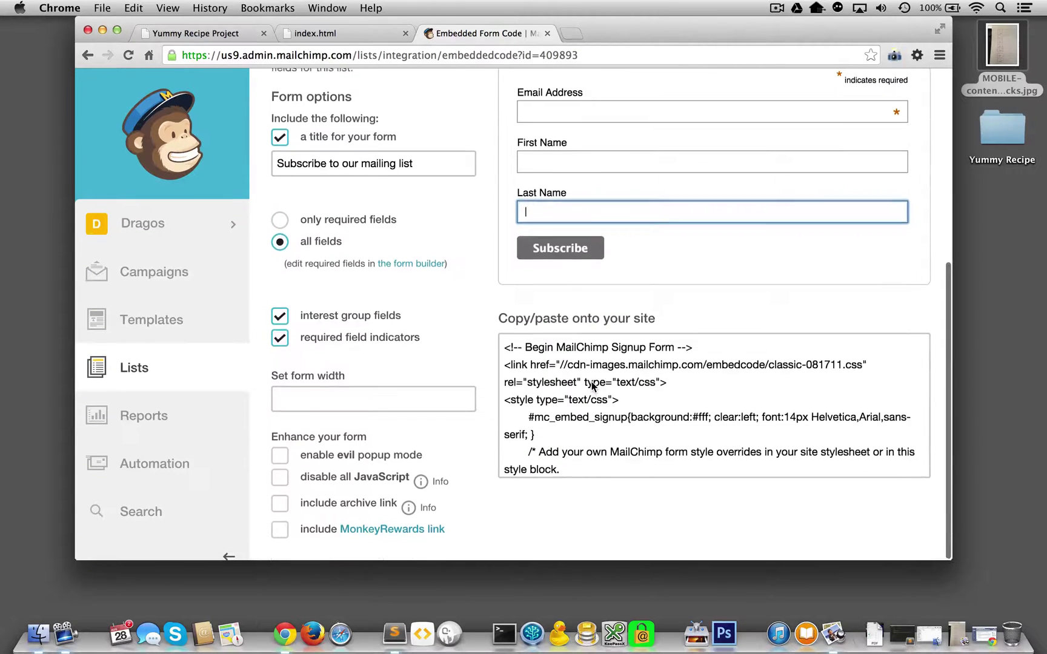
scroll(591, 381, "up", 3)
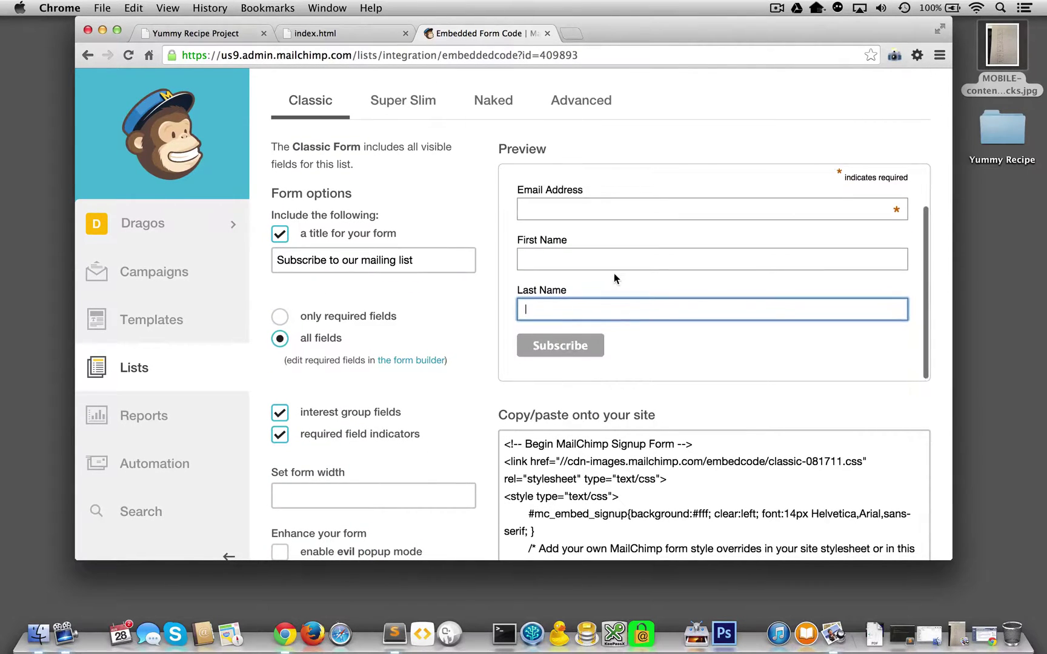
scroll(424, 327, "down", 3)
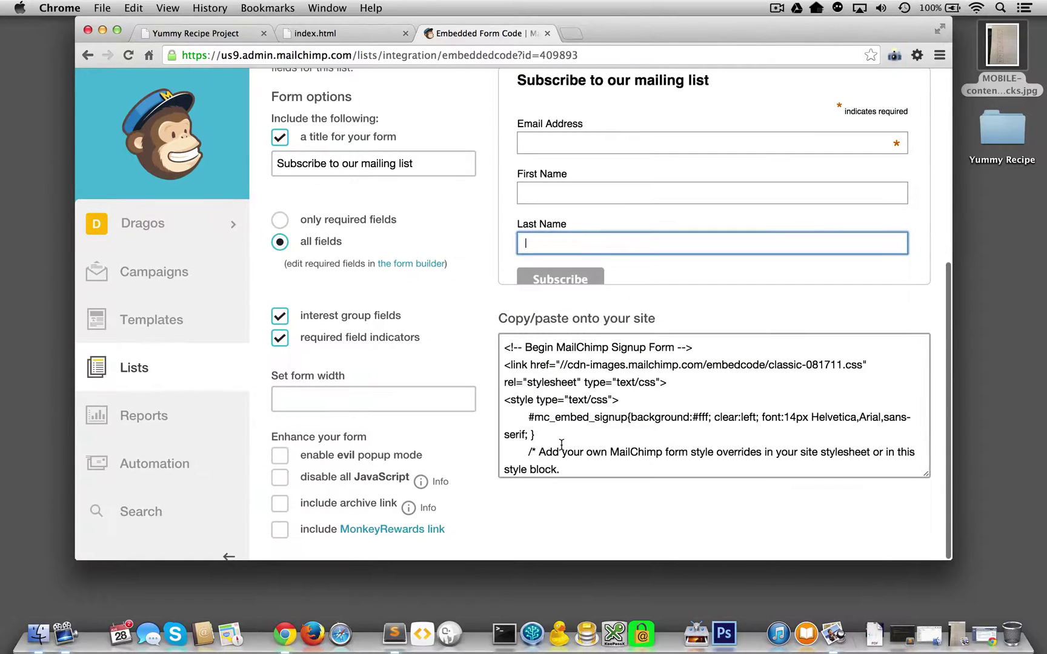
scroll(461, 292, "up", 4)
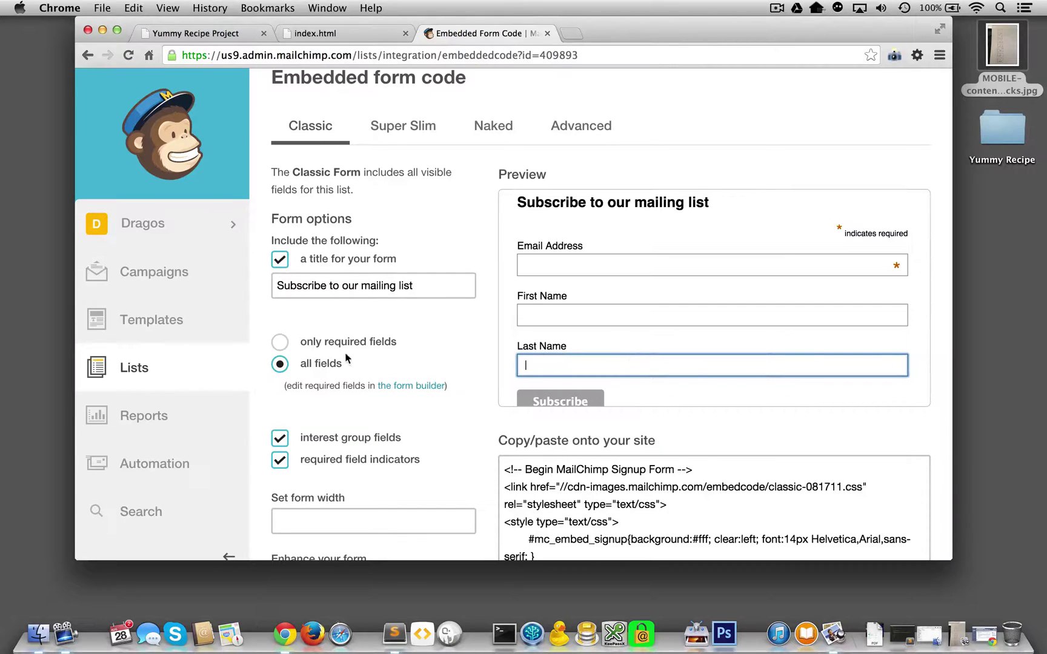
In the form builder, delete the Last Name field, confirming with DELETE.
left_click(426, 389)
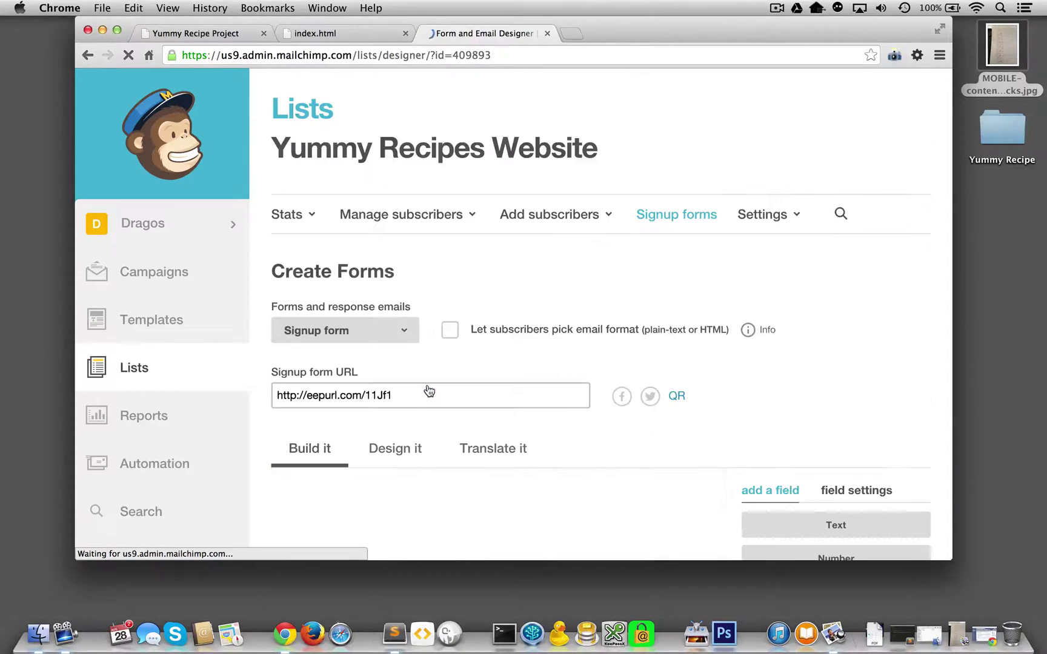
scroll(429, 391, "down", 4)
scroll(428, 390, "down", 3)
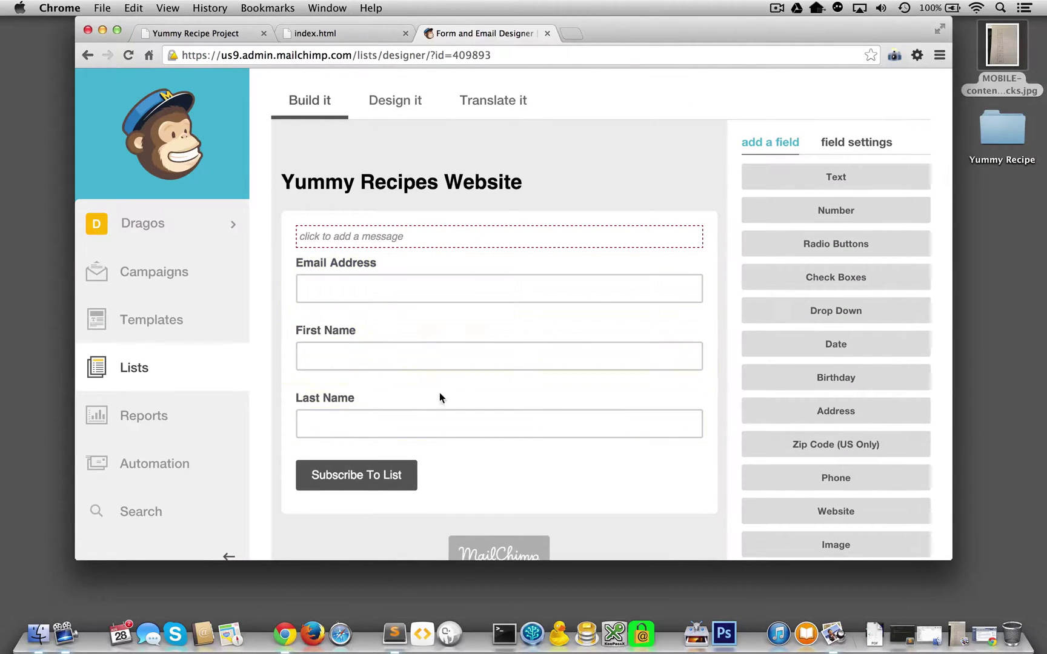
left_click(498, 411)
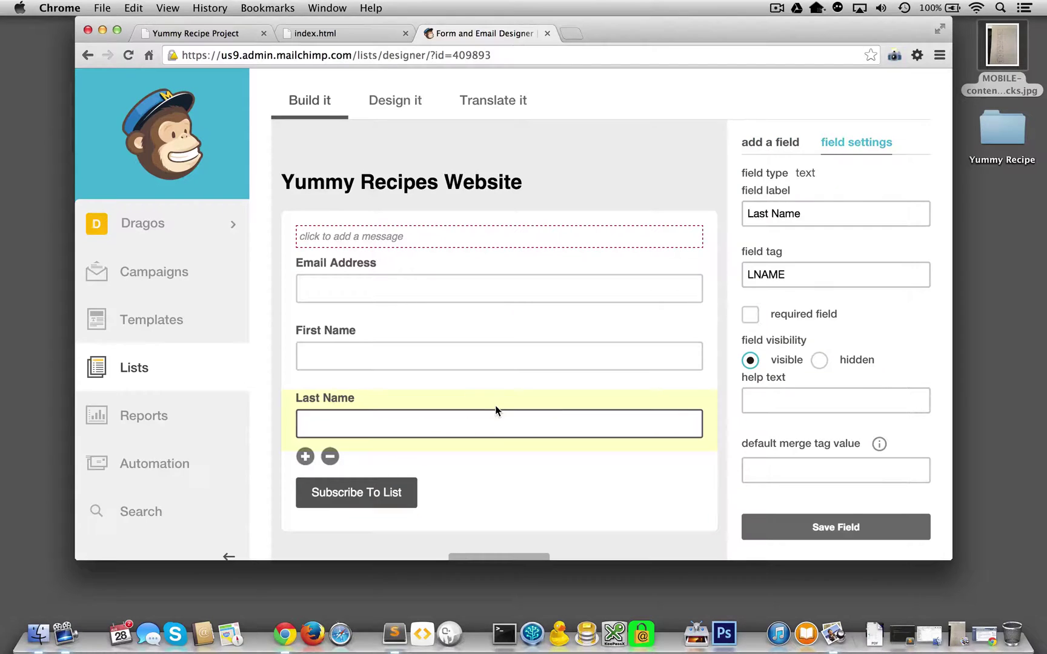
left_click(330, 456)
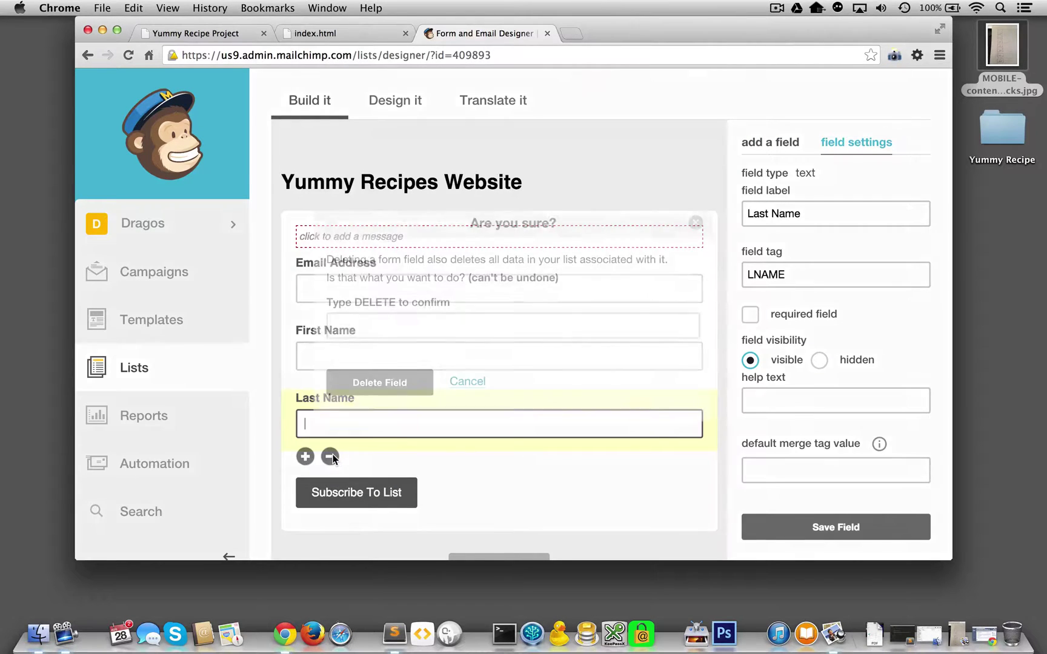
left_click(360, 326)
type("DE")
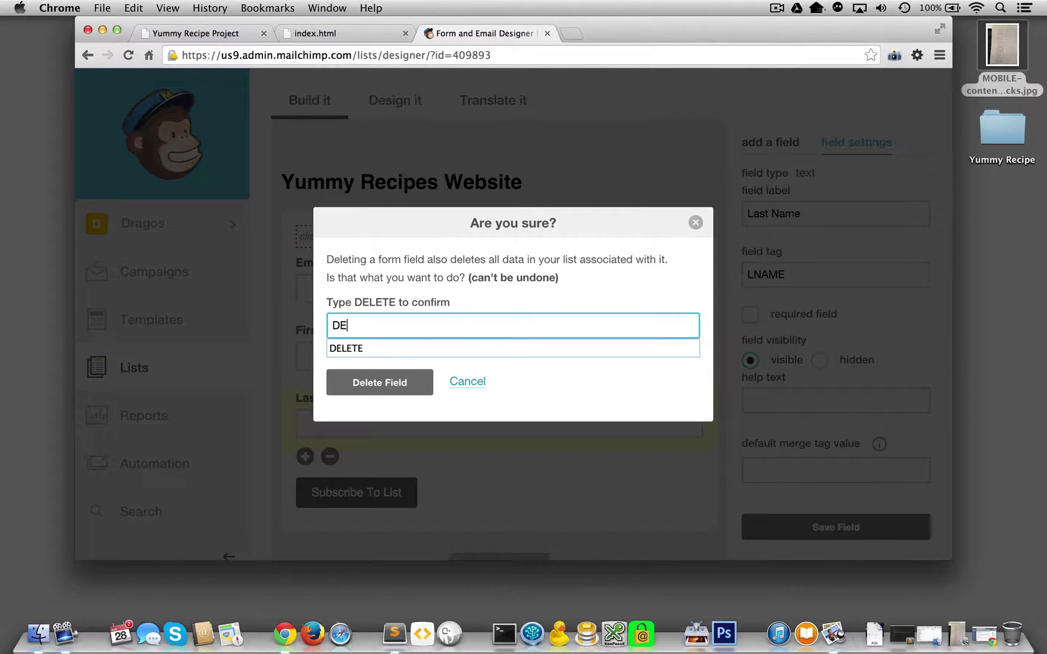
type("LETE")
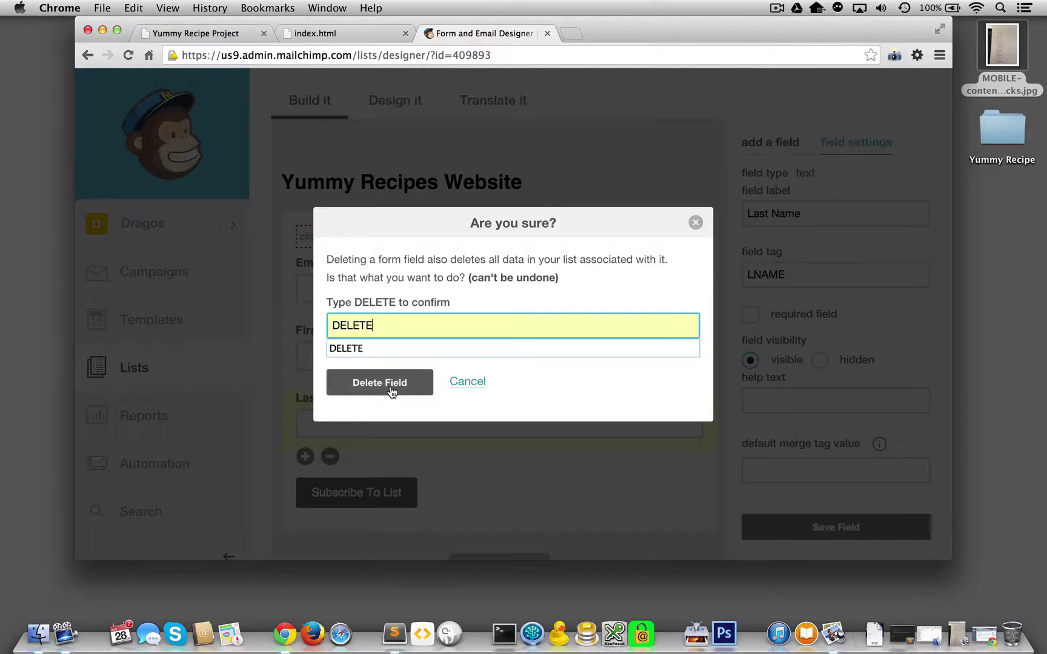
left_click(390, 386)
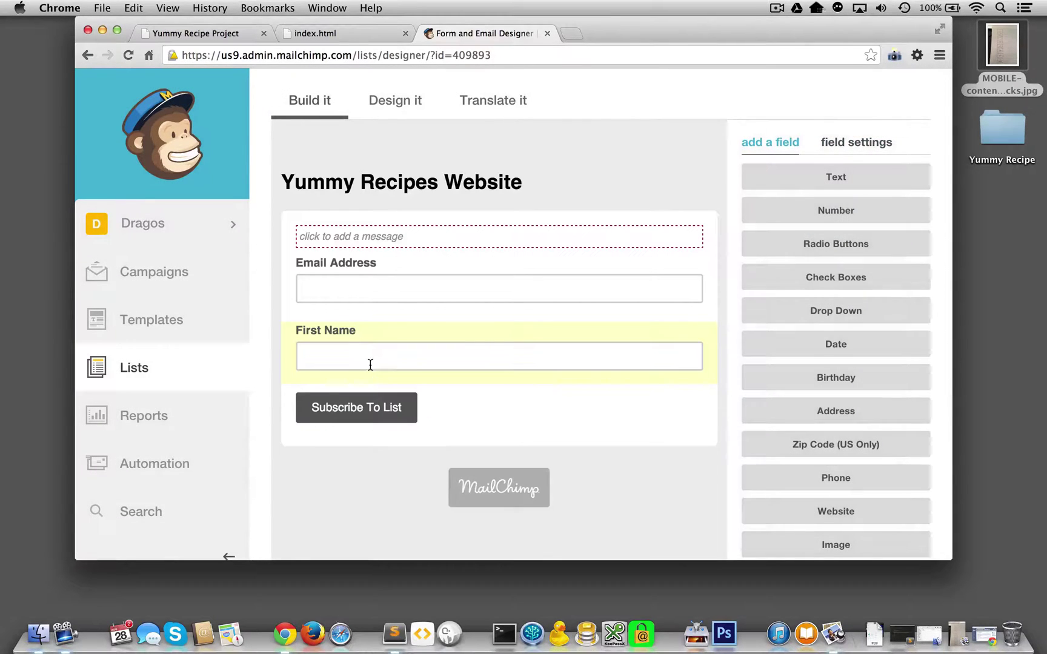
Relabel the First Name field to Name and change its tag from FNAME to NAME.
left_click(372, 362)
left_click(753, 274)
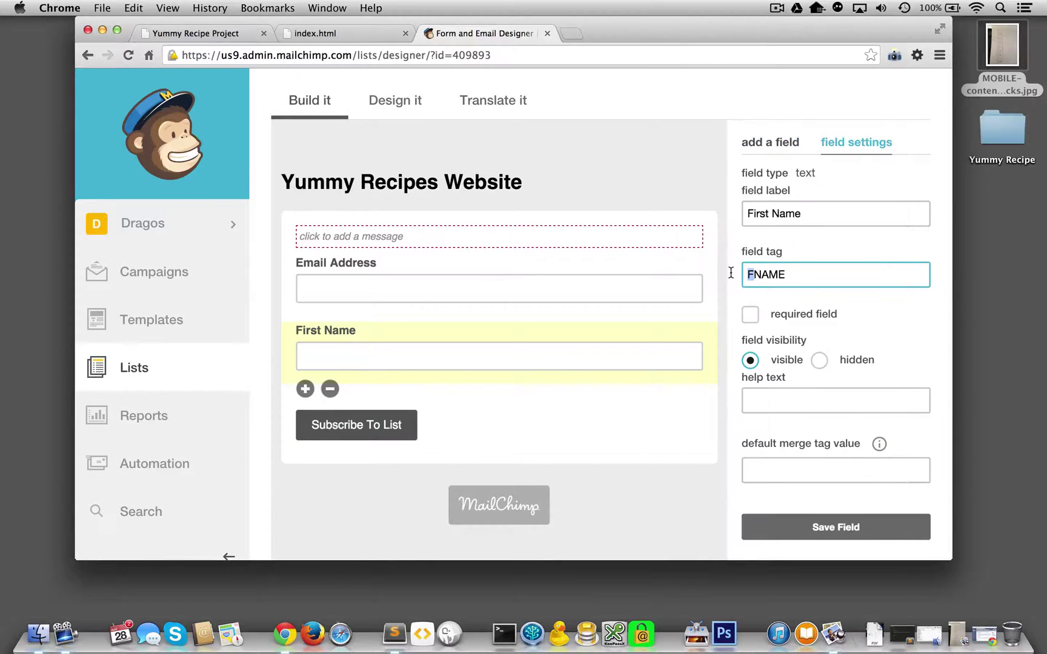
key("BackSpace")
scroll(733, 261, "down", 5)
scroll(733, 264, "up", 5)
key("shift+Tab")
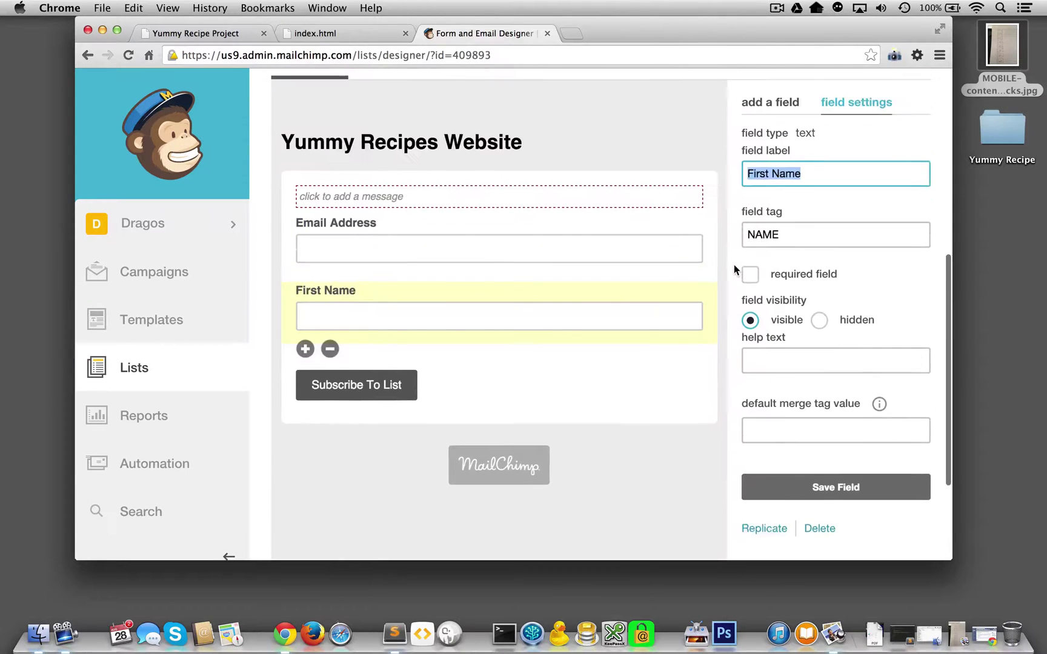
key("Right")
left_click_drag(773, 192, 741, 191)
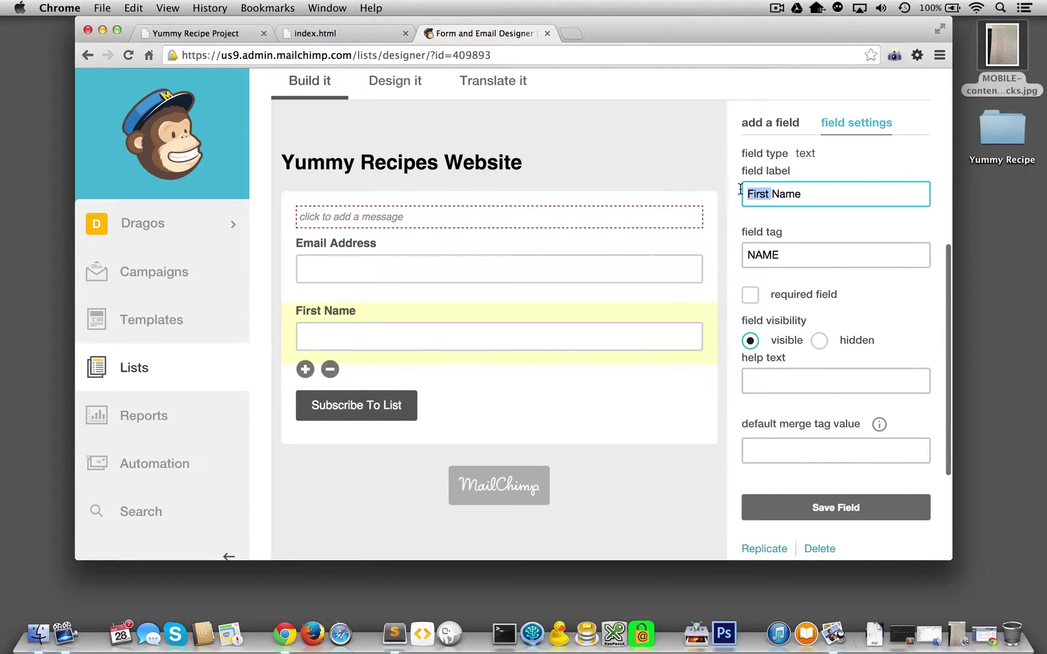
key("BackSpace")
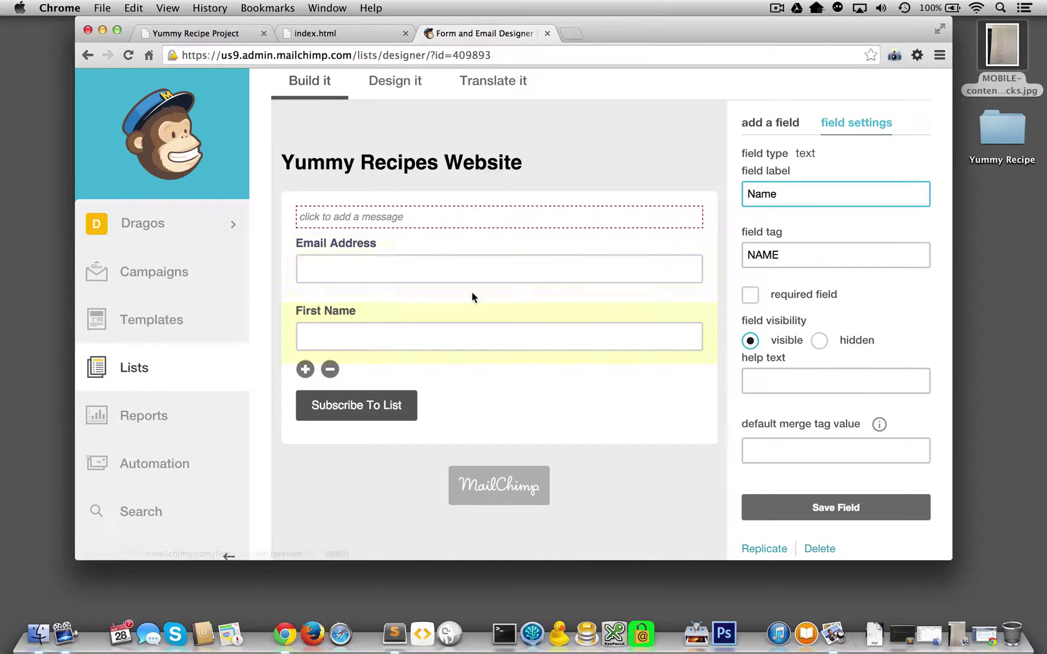
Move the Name field above Email Address and save it.
left_click_drag(311, 311, 316, 241)
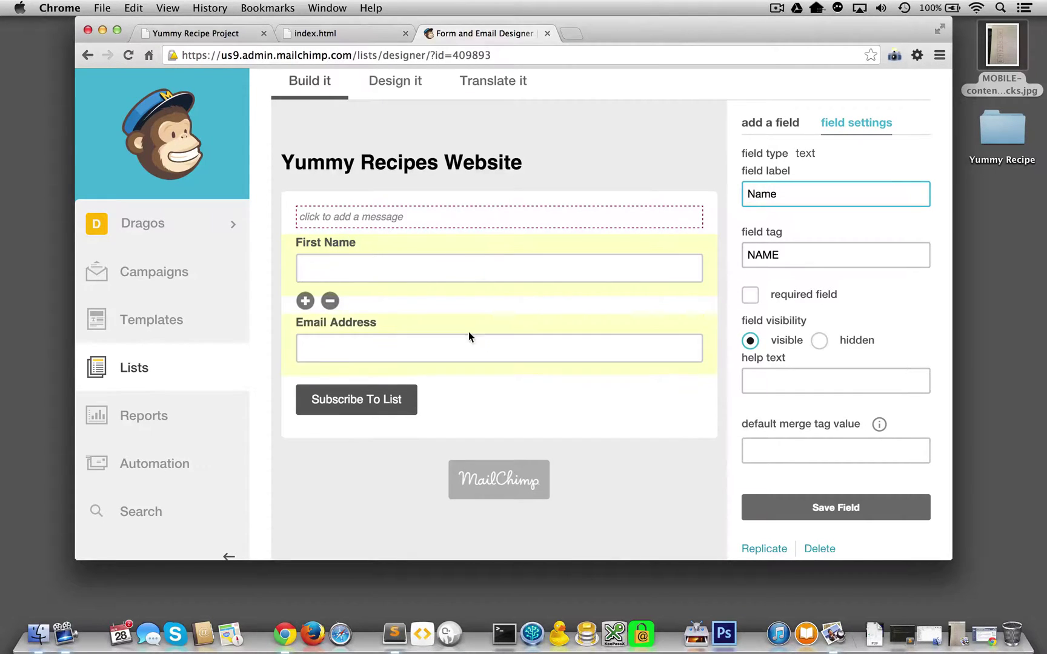
left_click(825, 510)
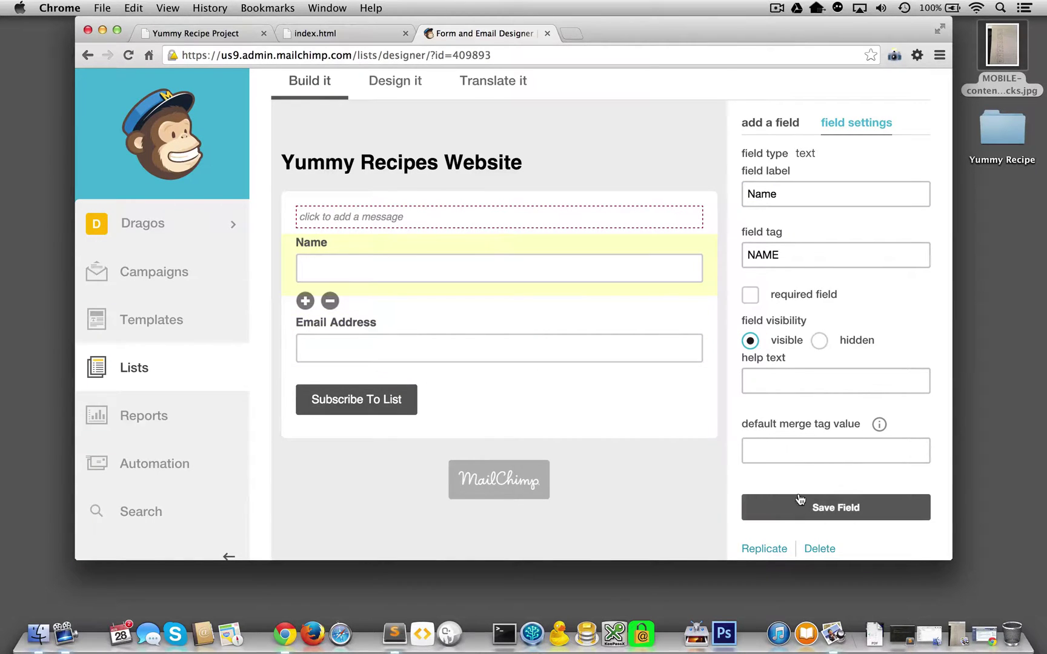
scroll(801, 494, "down", 5)
scroll(815, 481, "up", 3)
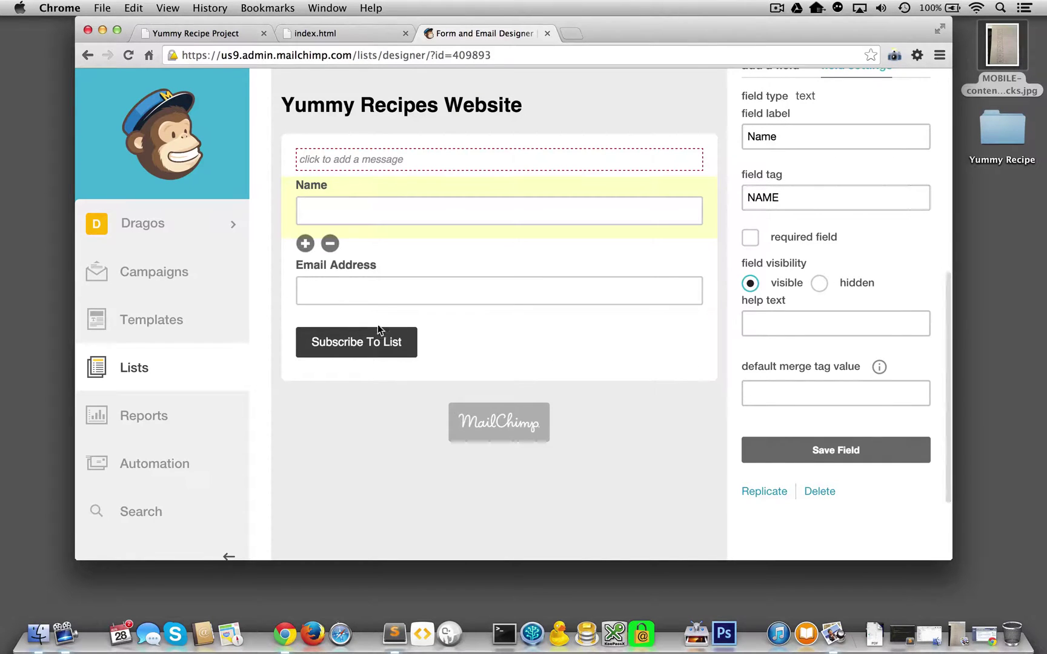
Review the Email Address and Name field settings and the form's introductory message, leaving them unchanged.
left_click(386, 291)
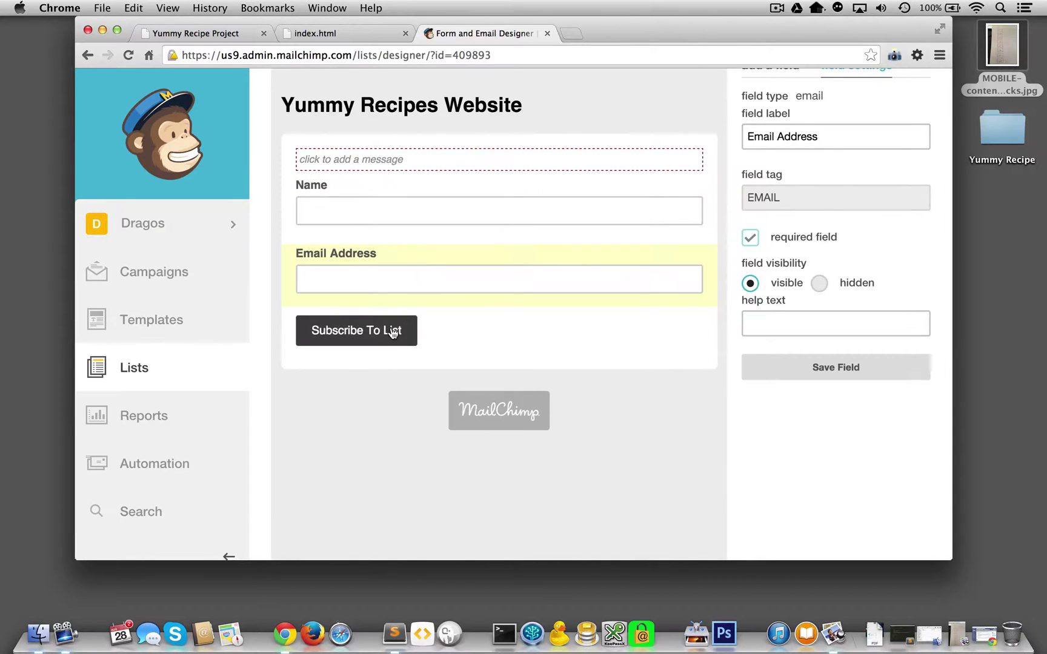
scroll(391, 331, "up", 4)
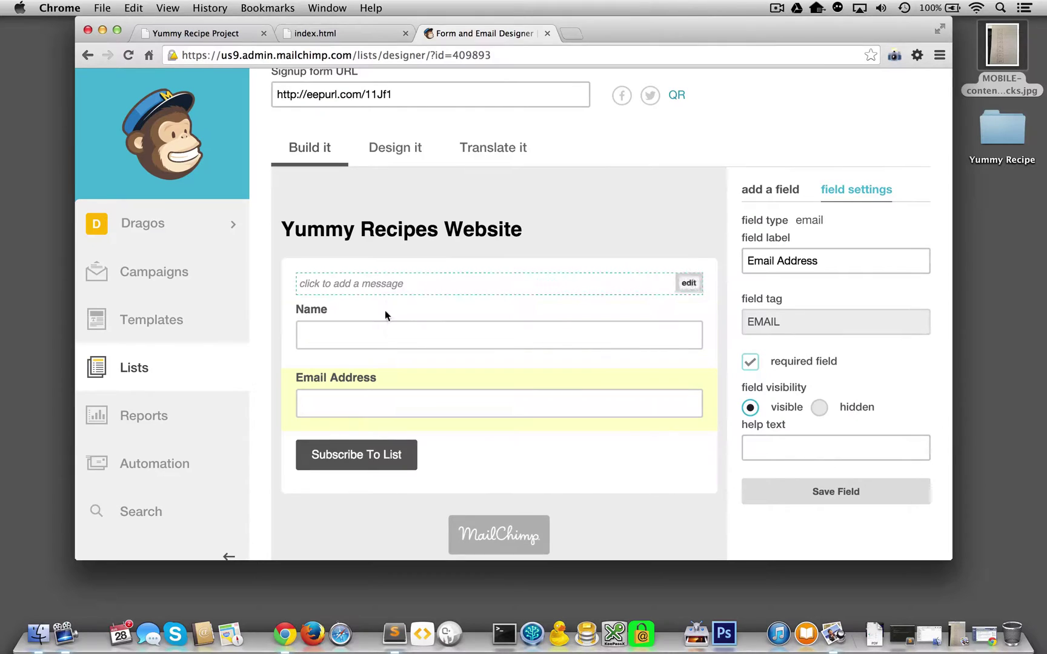
left_click(385, 338)
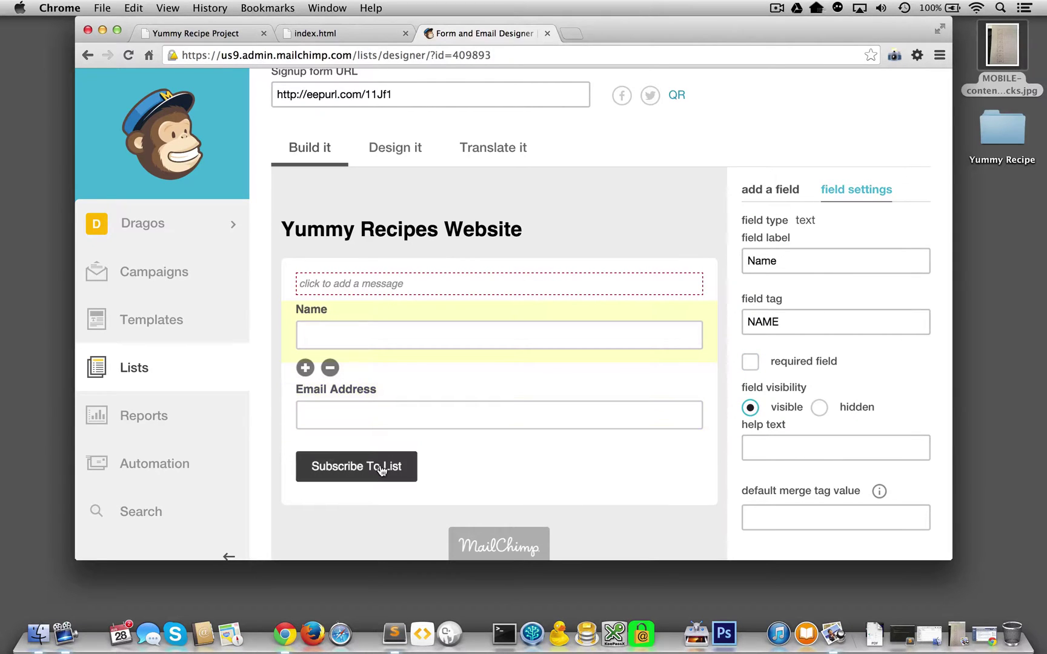
left_click(584, 410)
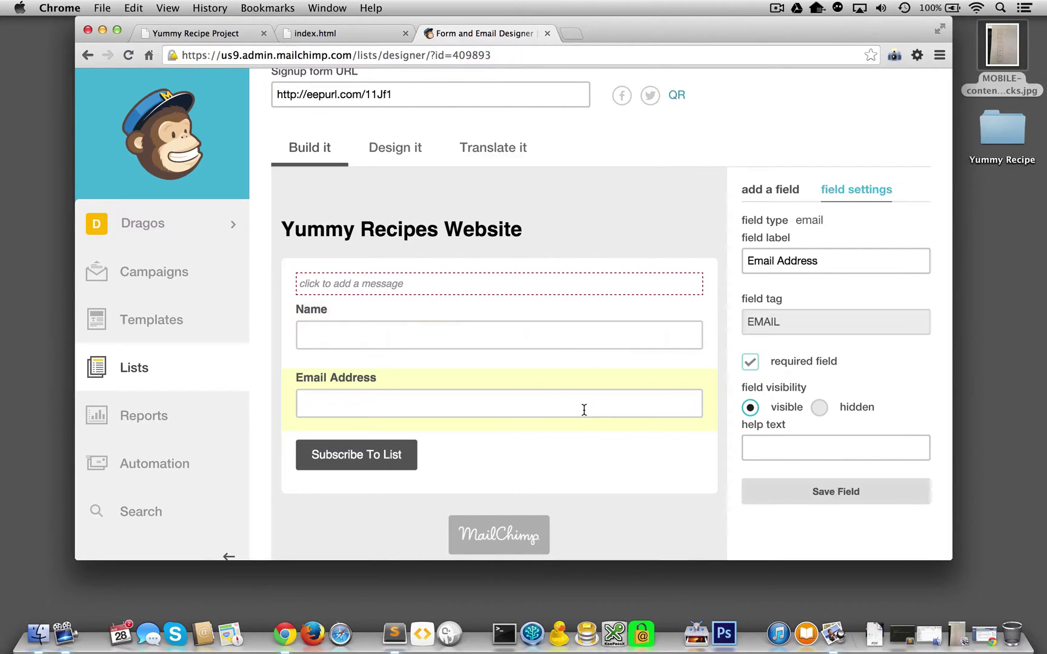
left_click(608, 292)
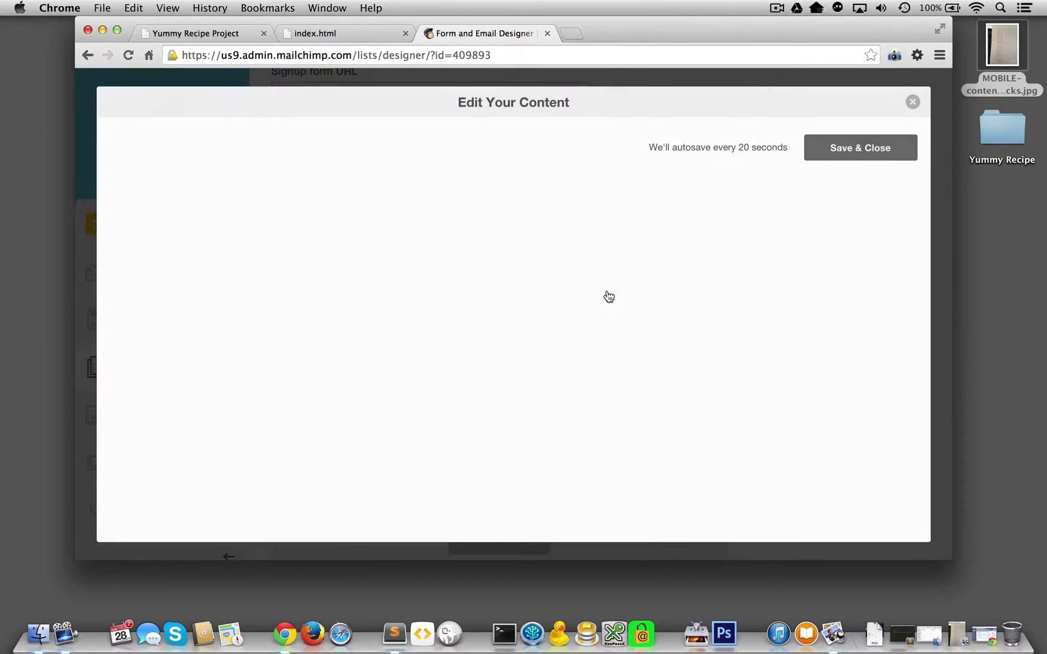
left_click(913, 102)
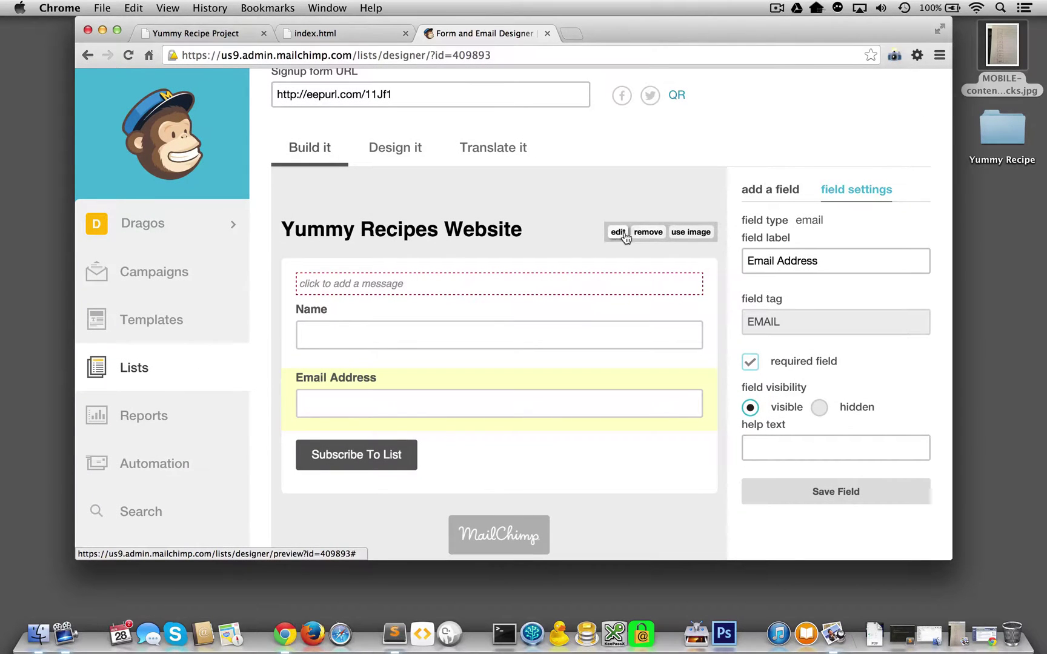
Delete the Yummy Recipes Website header and save the Email Address field settings.
left_click(643, 236)
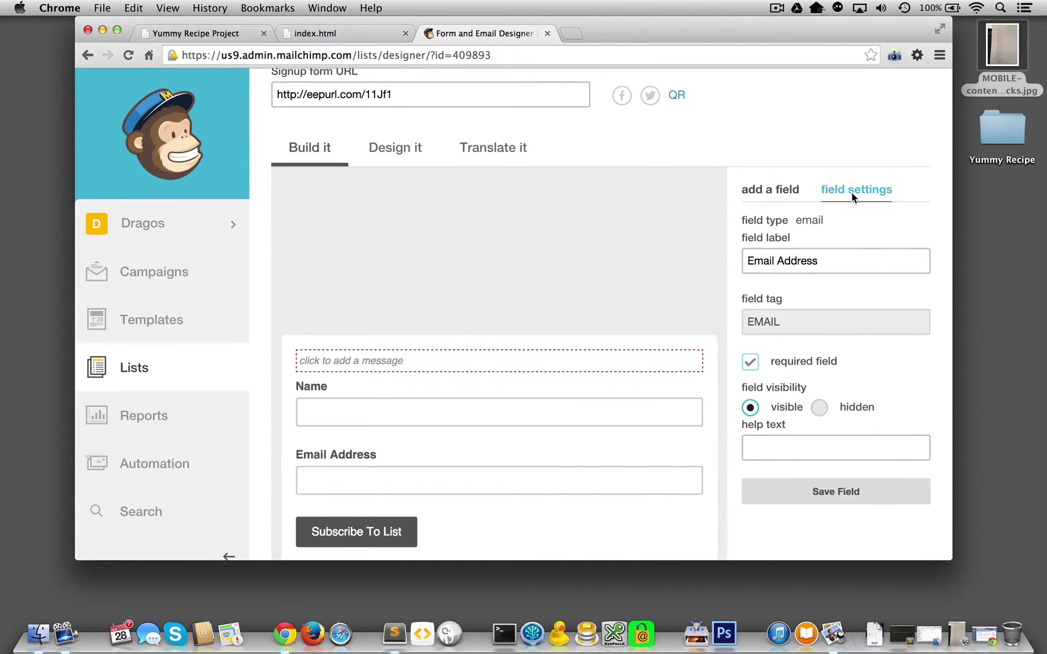
left_click(781, 190)
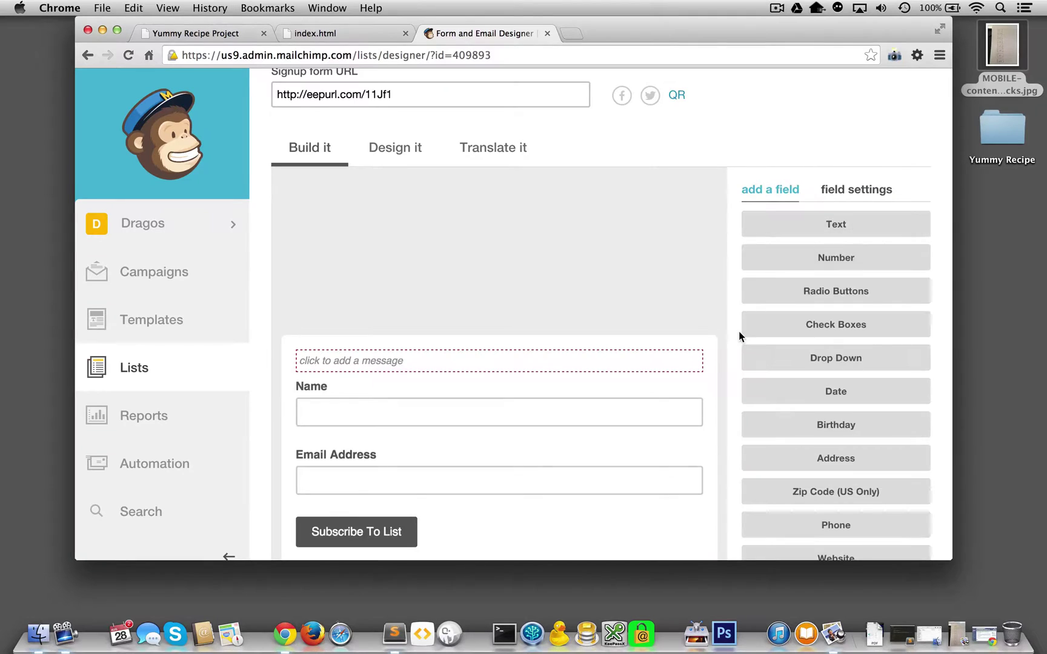
scroll(606, 351, "down", 3)
scroll(682, 301, "up", 3)
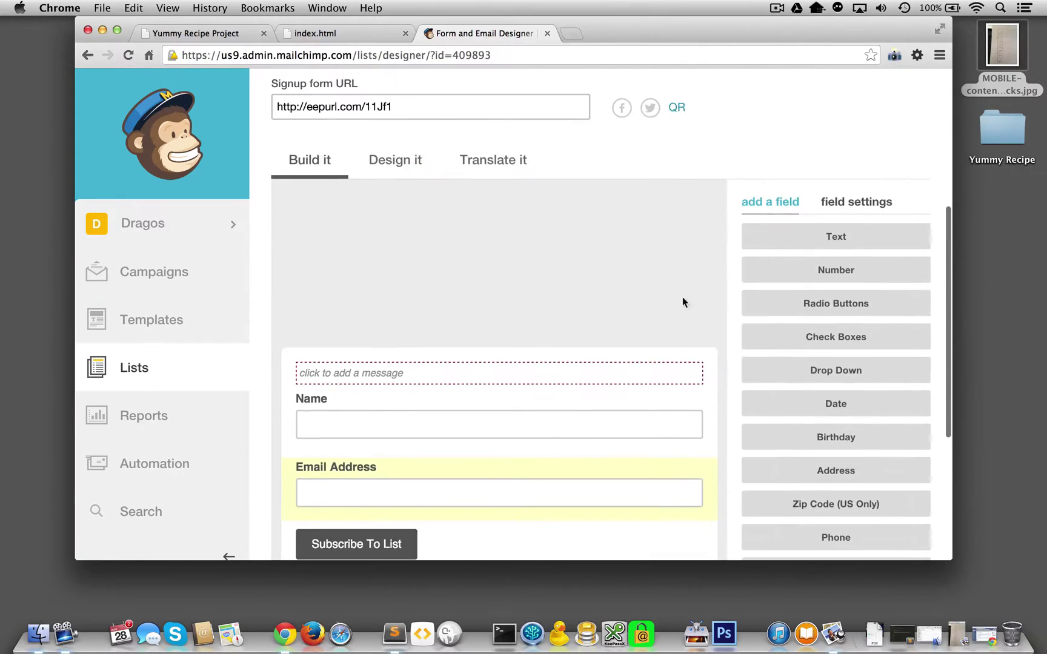
left_click(825, 206)
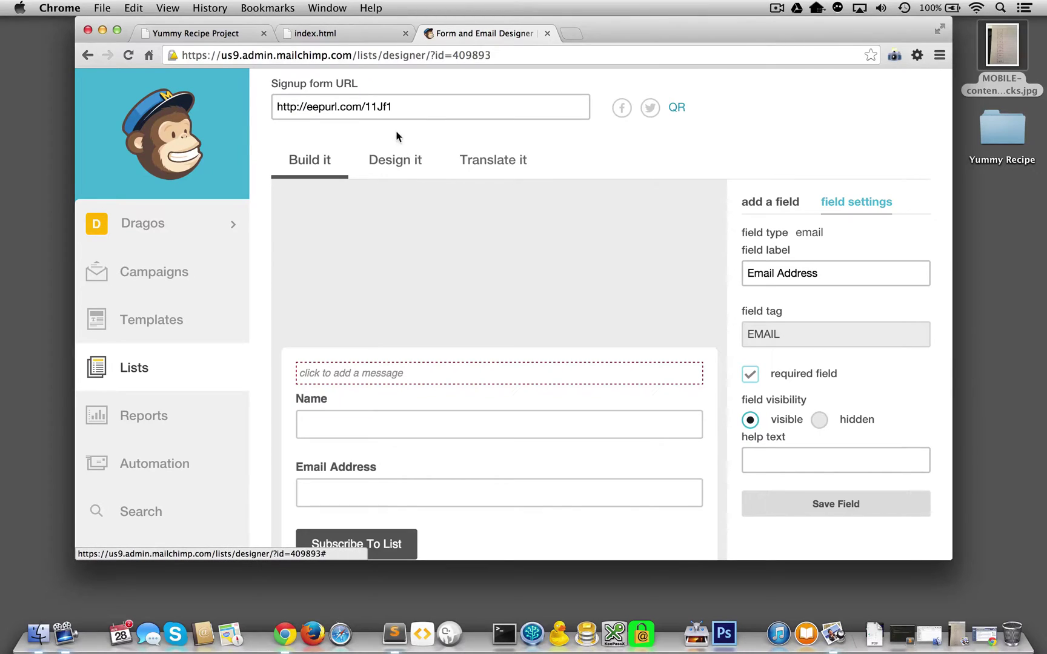
scroll(405, 160, "down", 3)
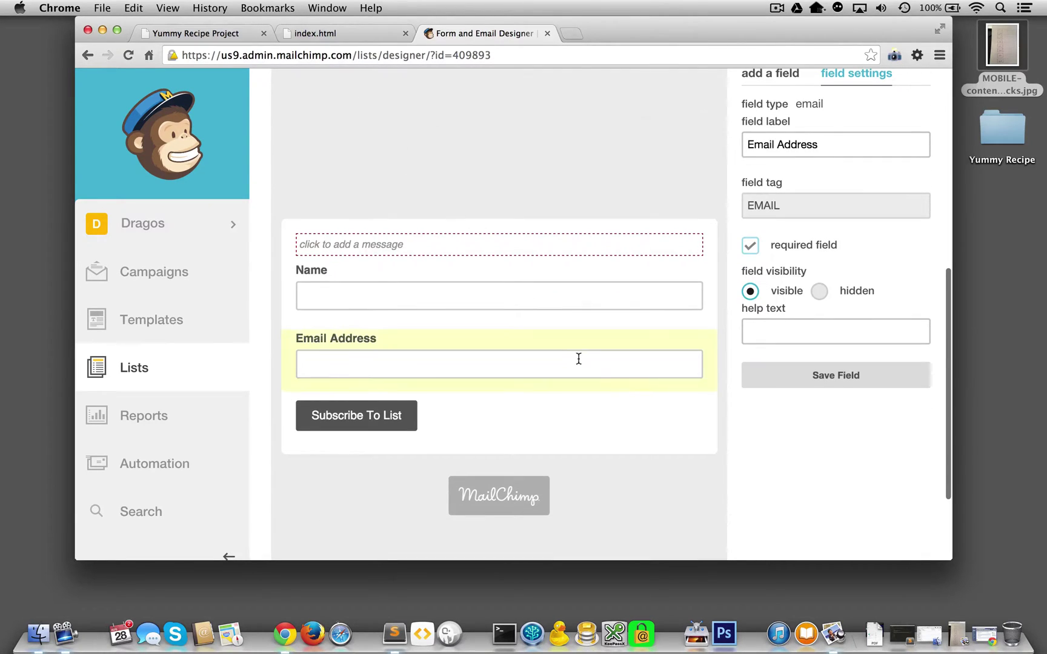
left_click(820, 382)
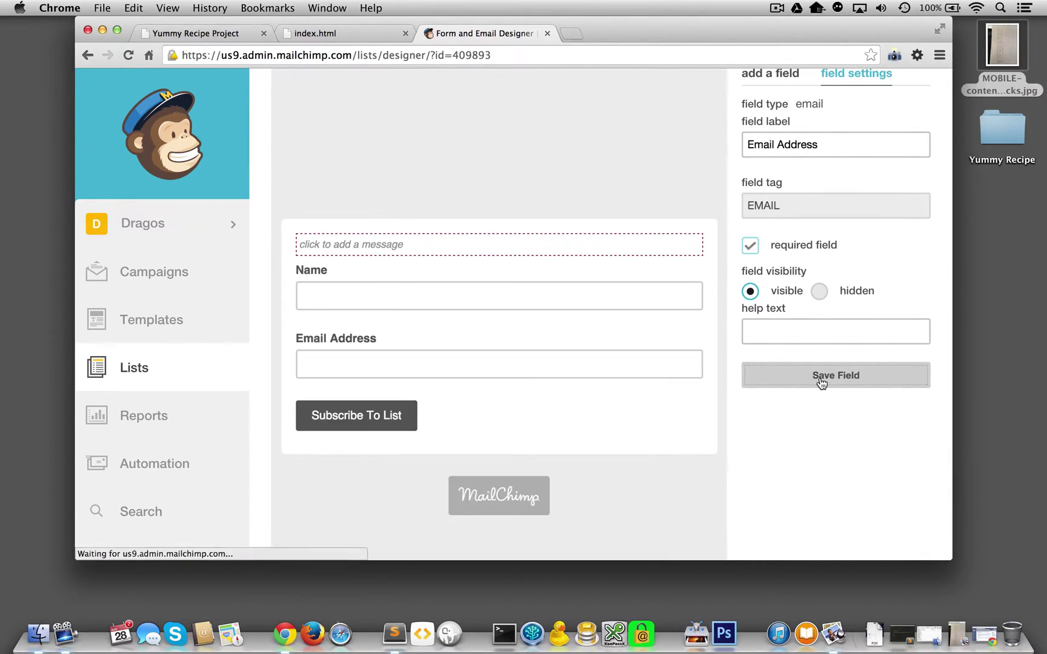
From the Lists overview, go through the Yummy Recipes Website list's Settings to Signup forms.
scroll(820, 381, "up", 5)
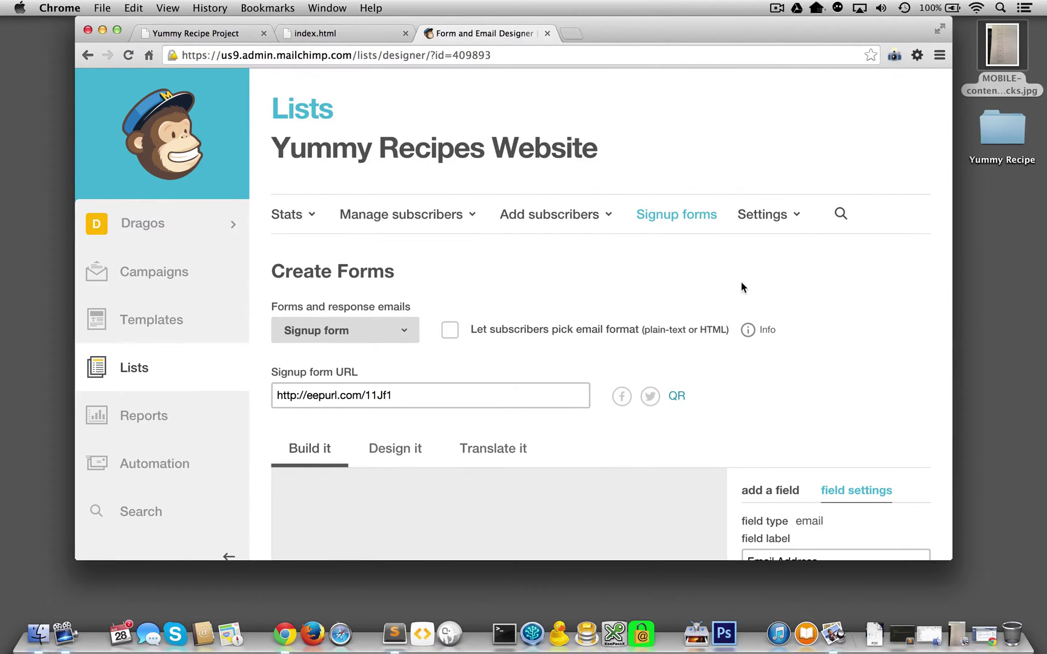
left_click(156, 369)
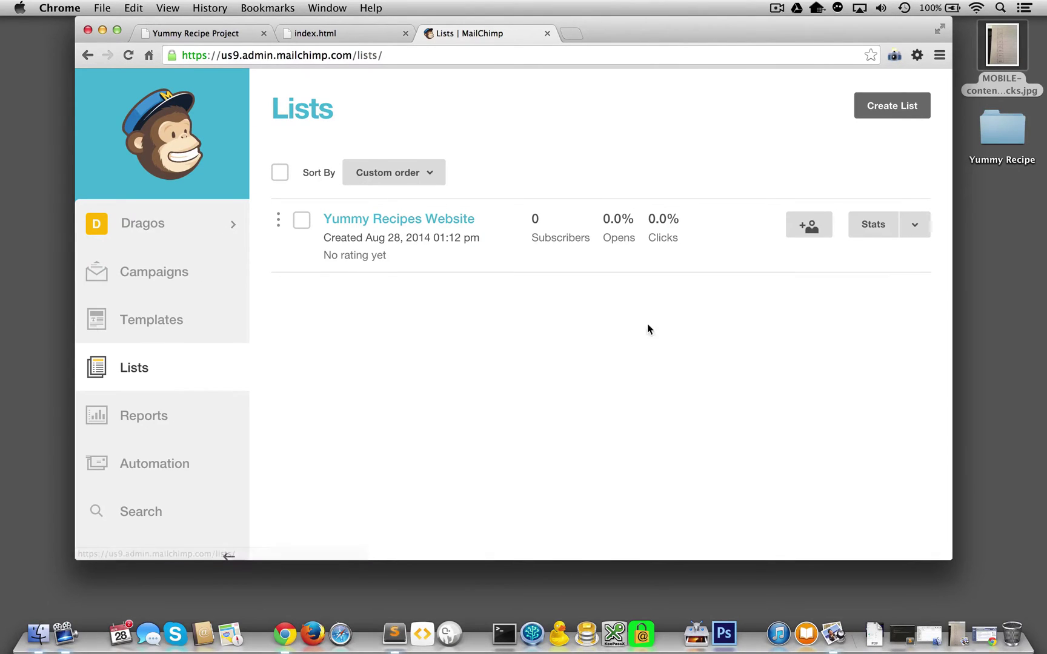
left_click(914, 225)
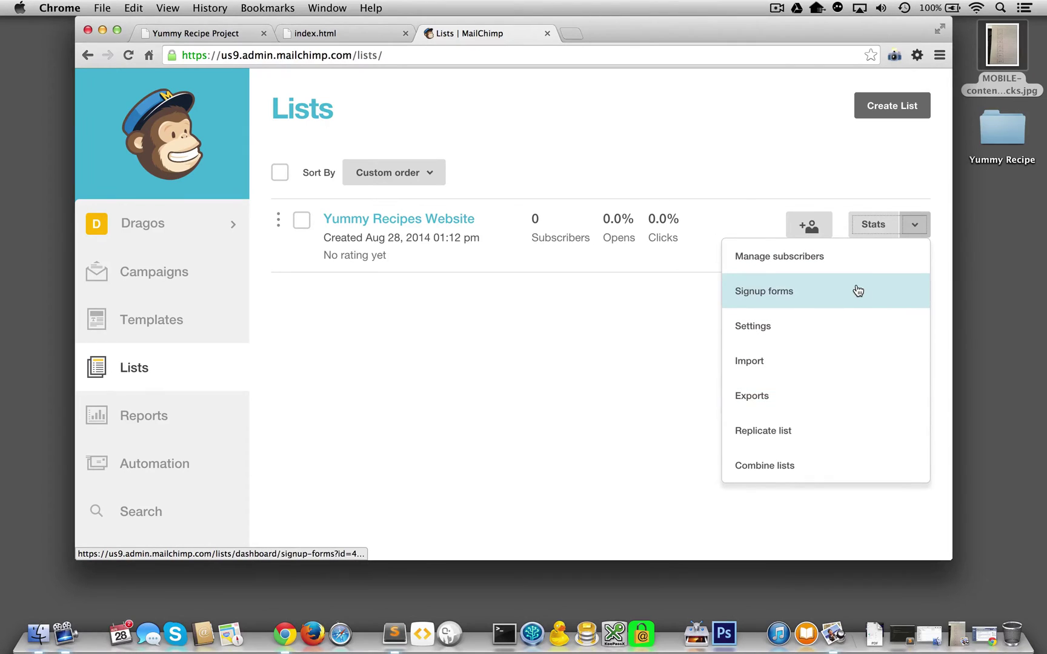
left_click(824, 315)
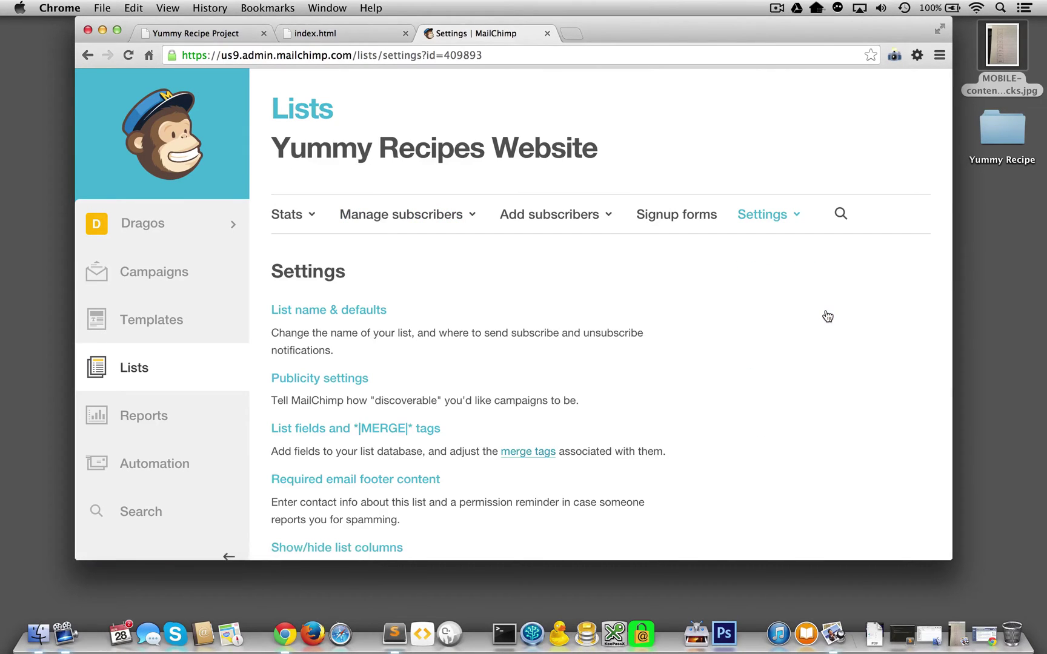
scroll(827, 316, "down", 5)
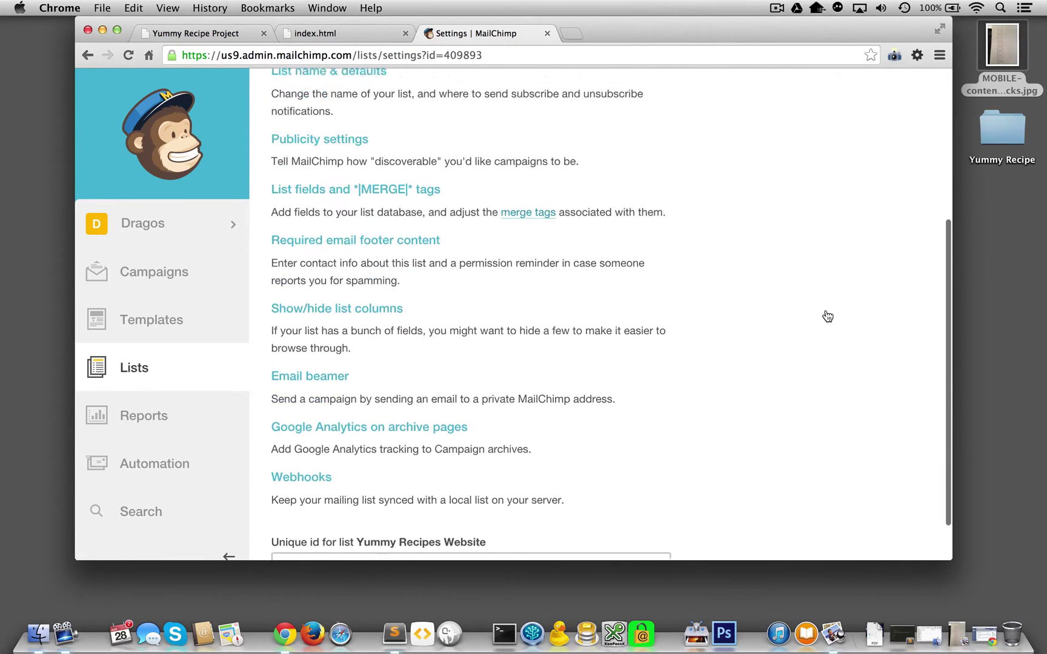
scroll(827, 316, "up", 5)
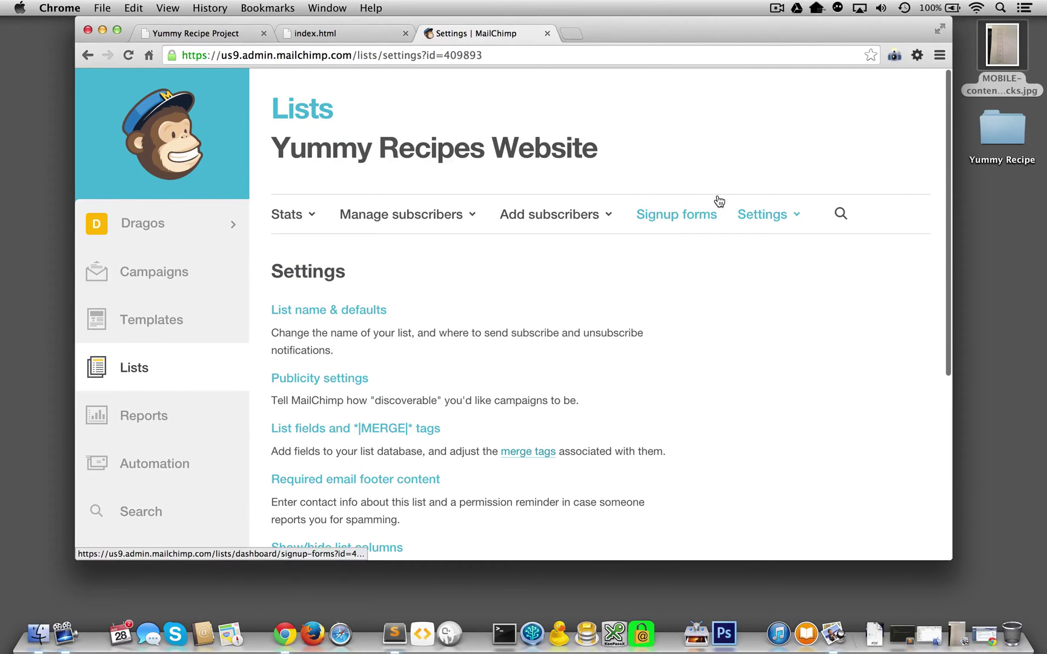
left_click(707, 206)
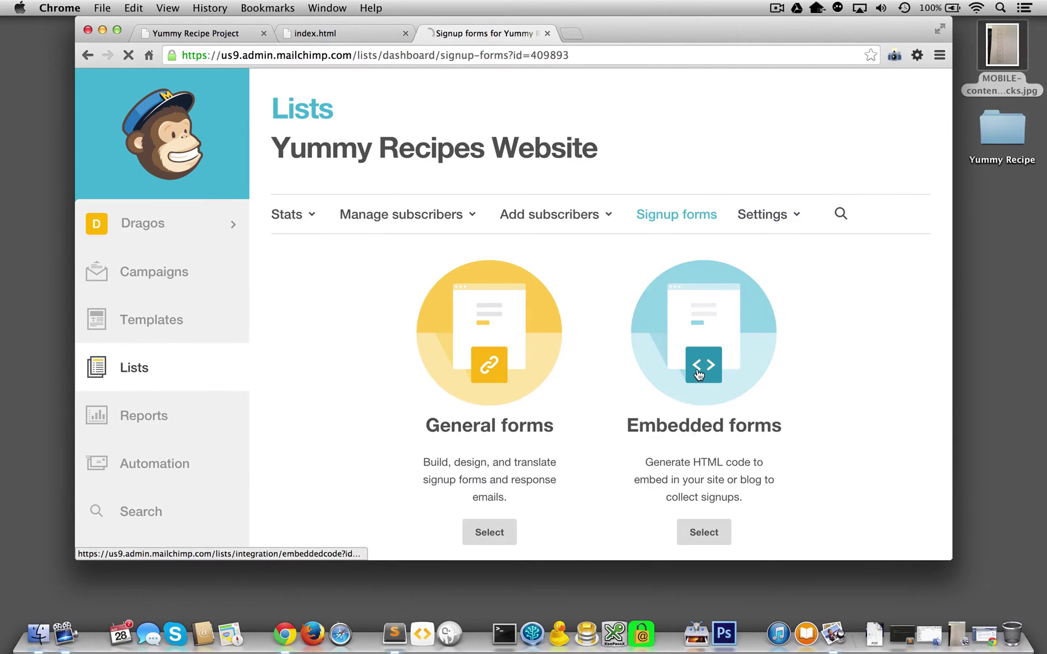
Choose Embedded forms and scroll to the Classic form's copy/paste HTML code.
left_click(699, 373)
scroll(696, 373, "down", 3)
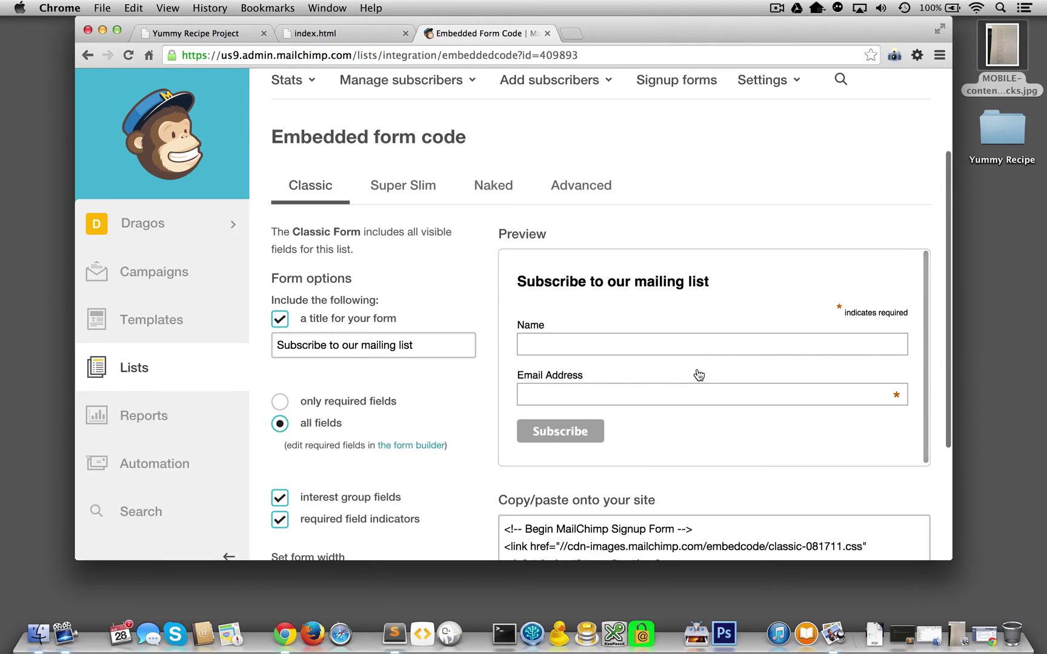
scroll(675, 318, "down", 5)
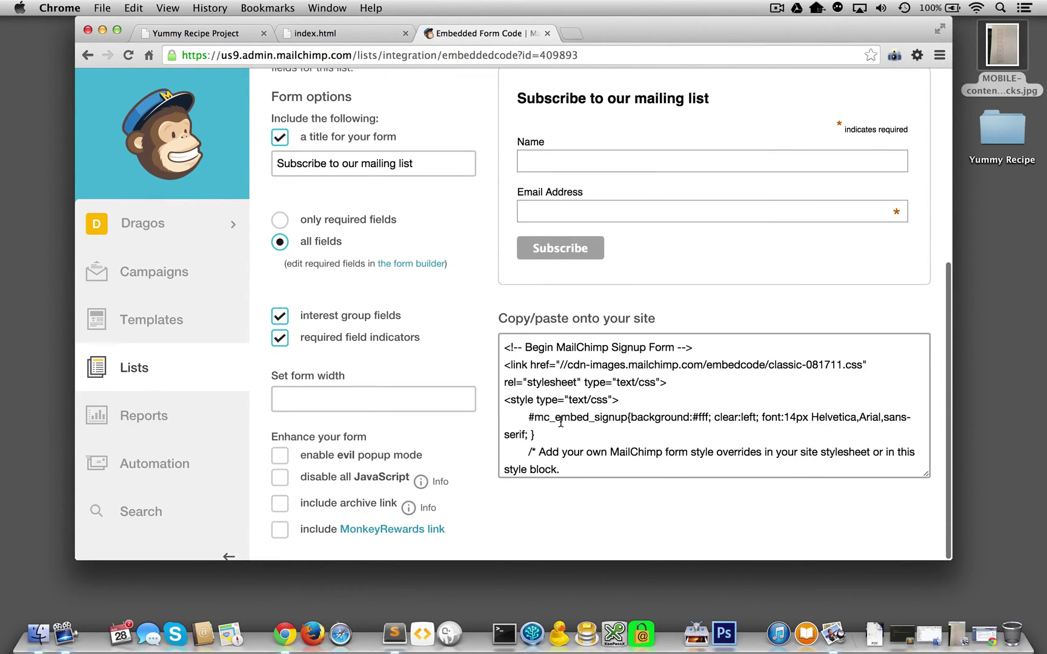
scroll(561, 423, "down", 4)
scroll(560, 422, "up", 3)
scroll(560, 423, "down", 3)
scroll(560, 422, "up", 4)
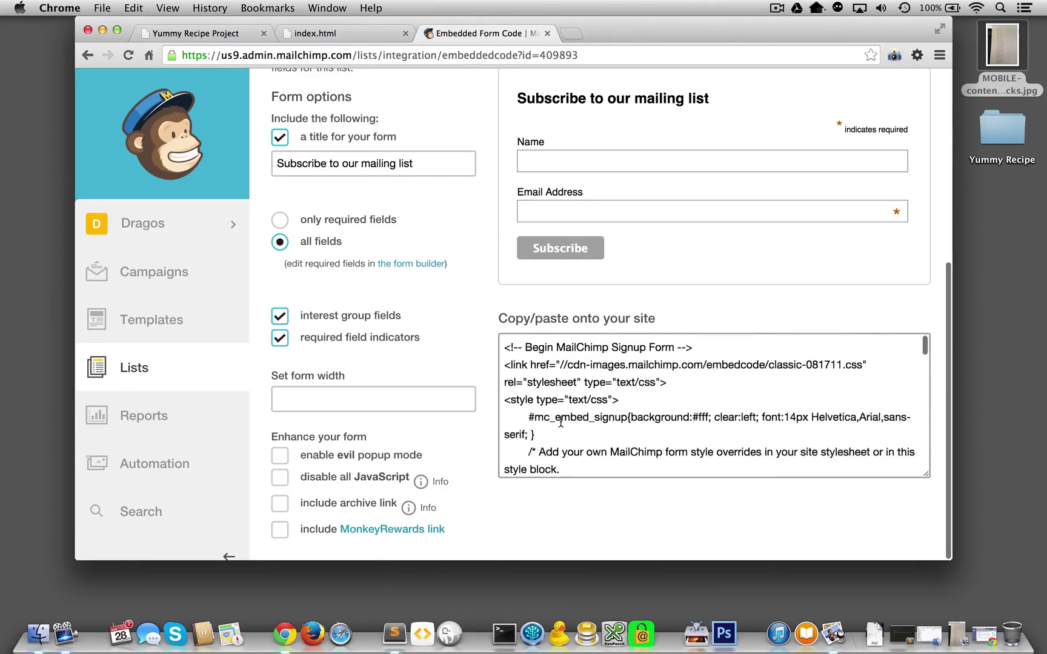